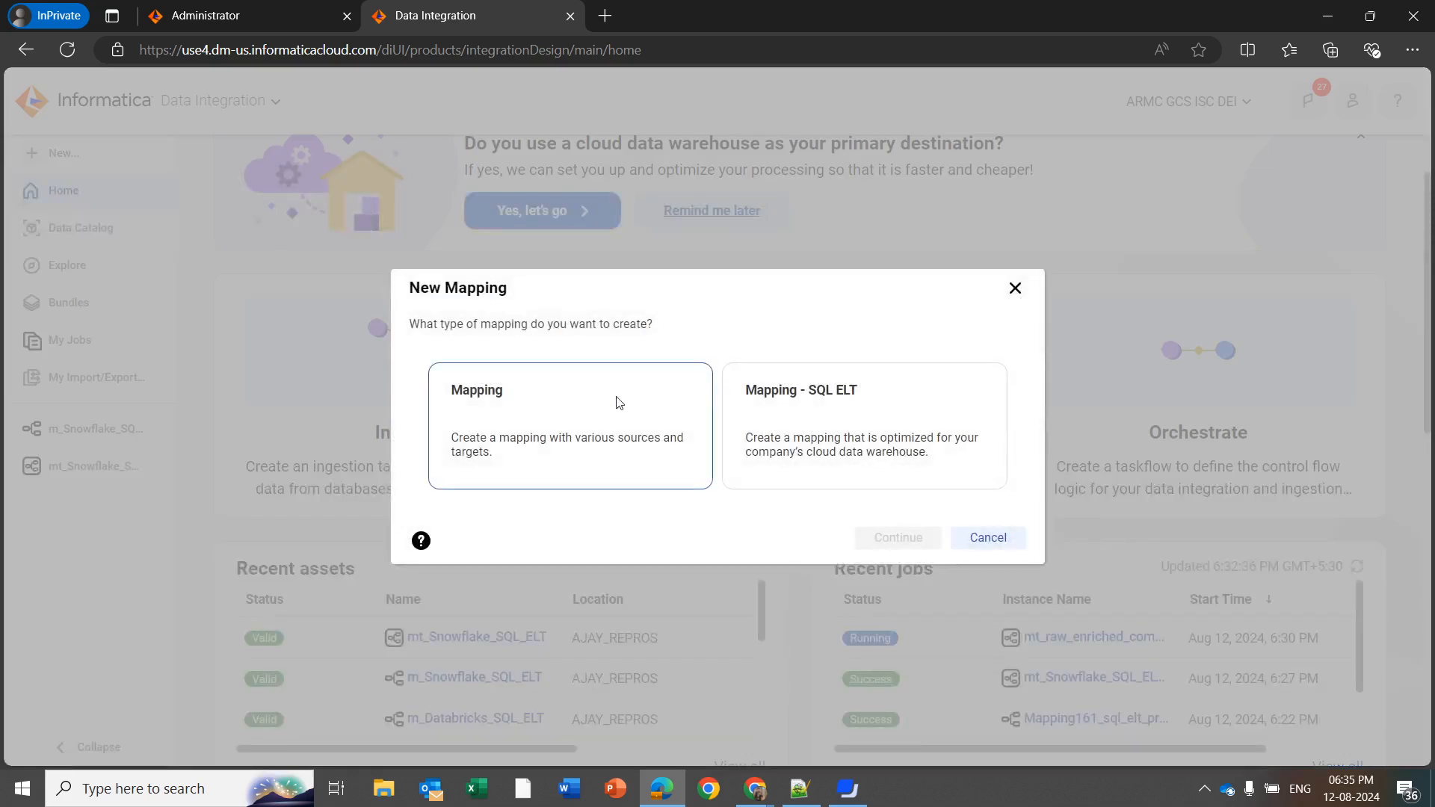
Choose Mapping - SQL ELT as the new mapping's type and Snowflake as its cloud platform
click(822, 384)
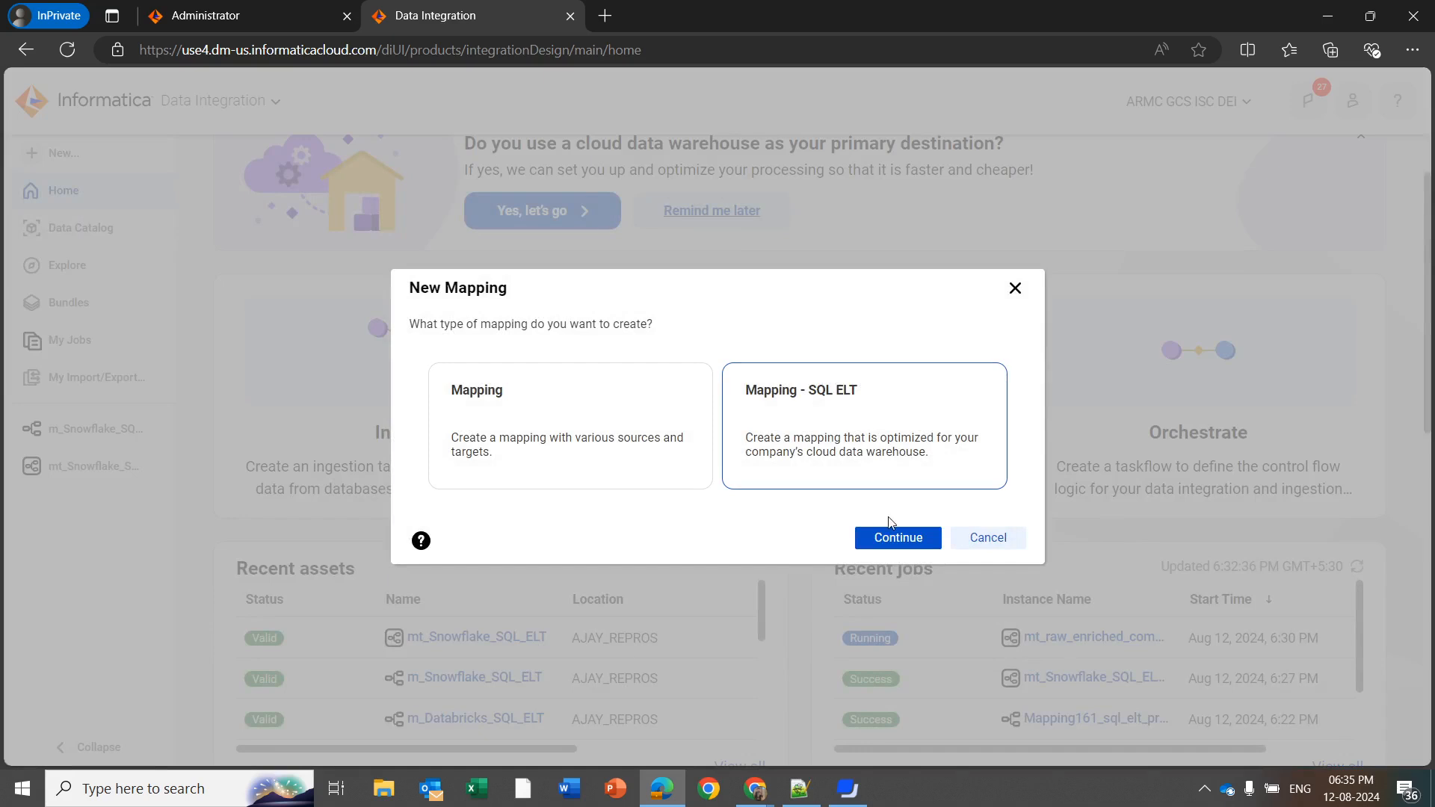
click(899, 538)
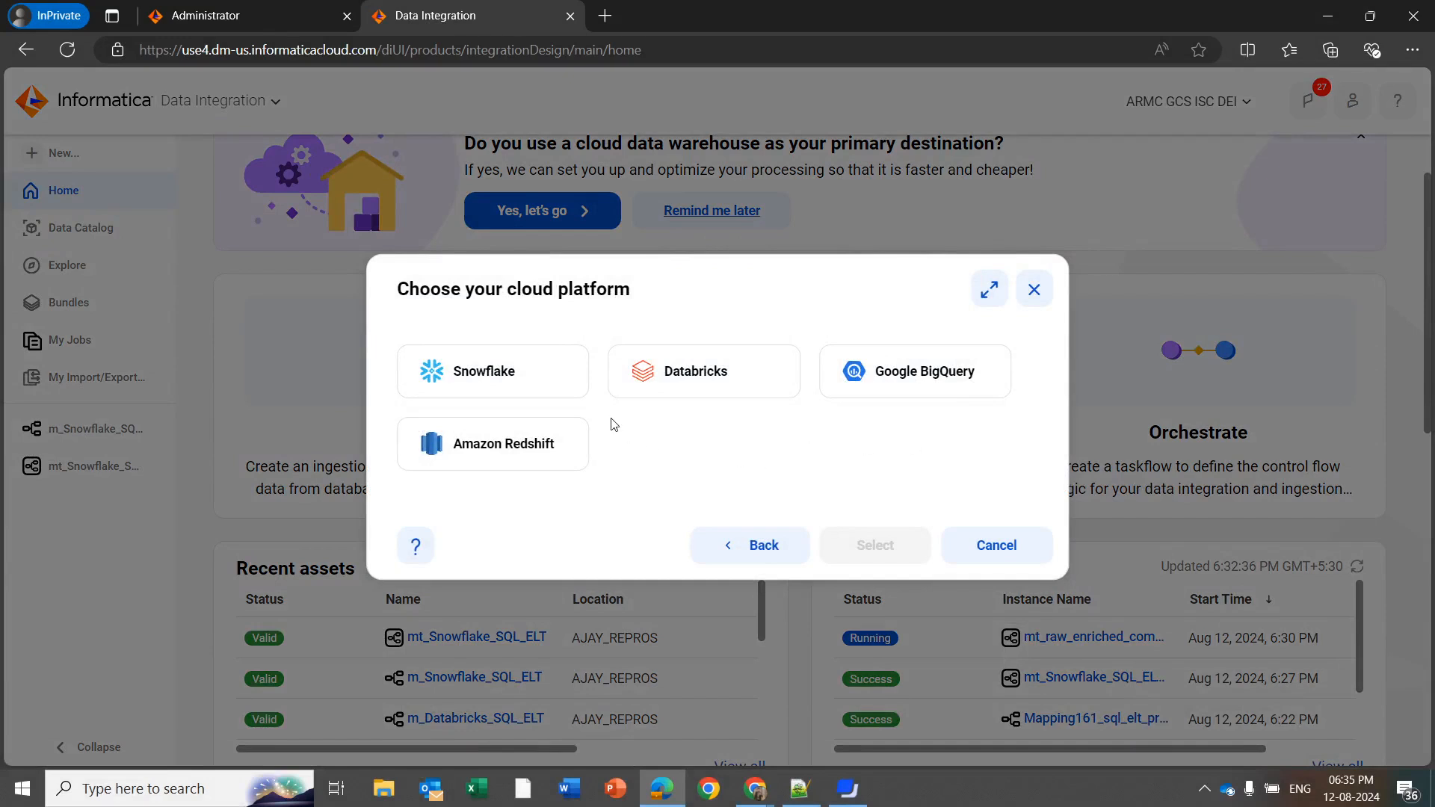
click(538, 377)
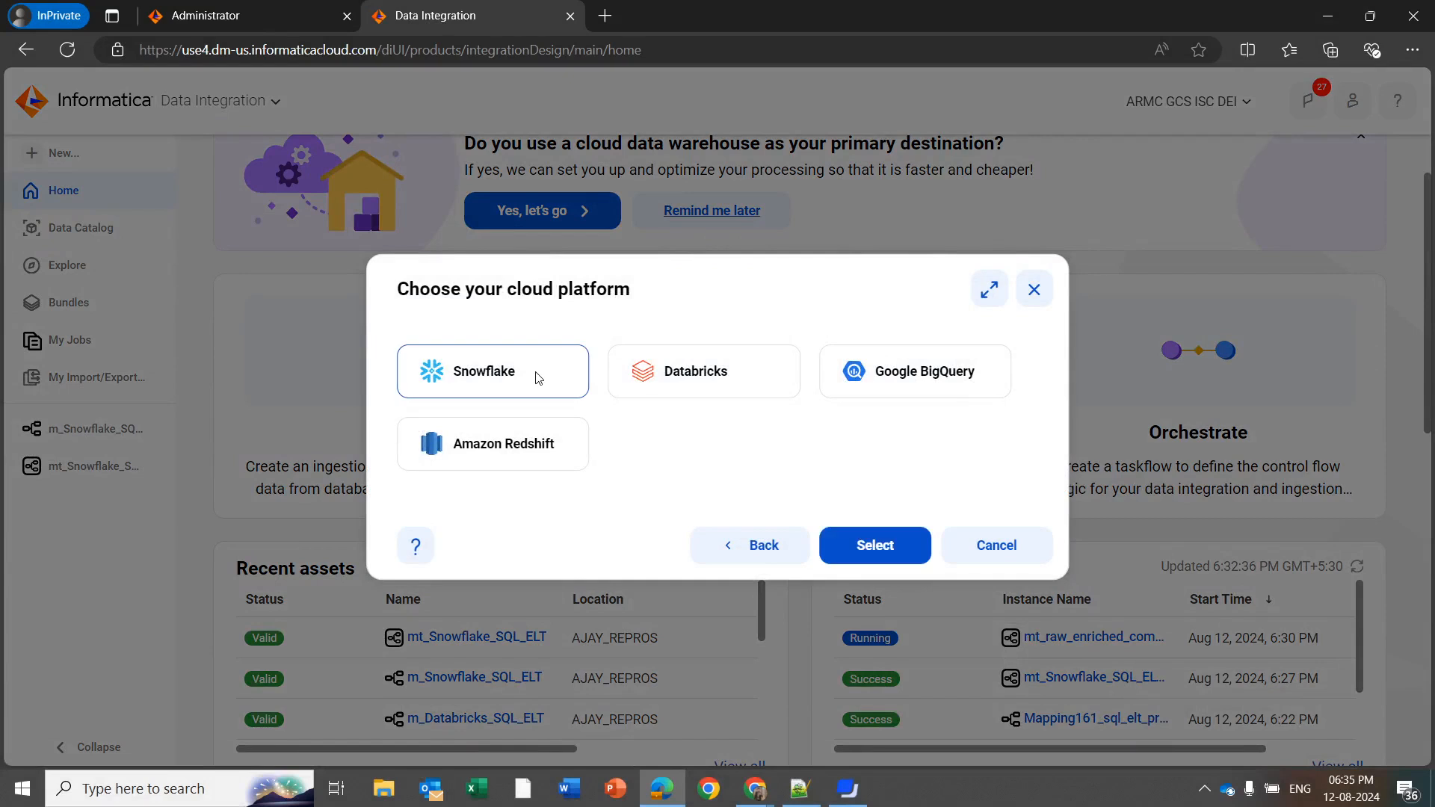
click(889, 542)
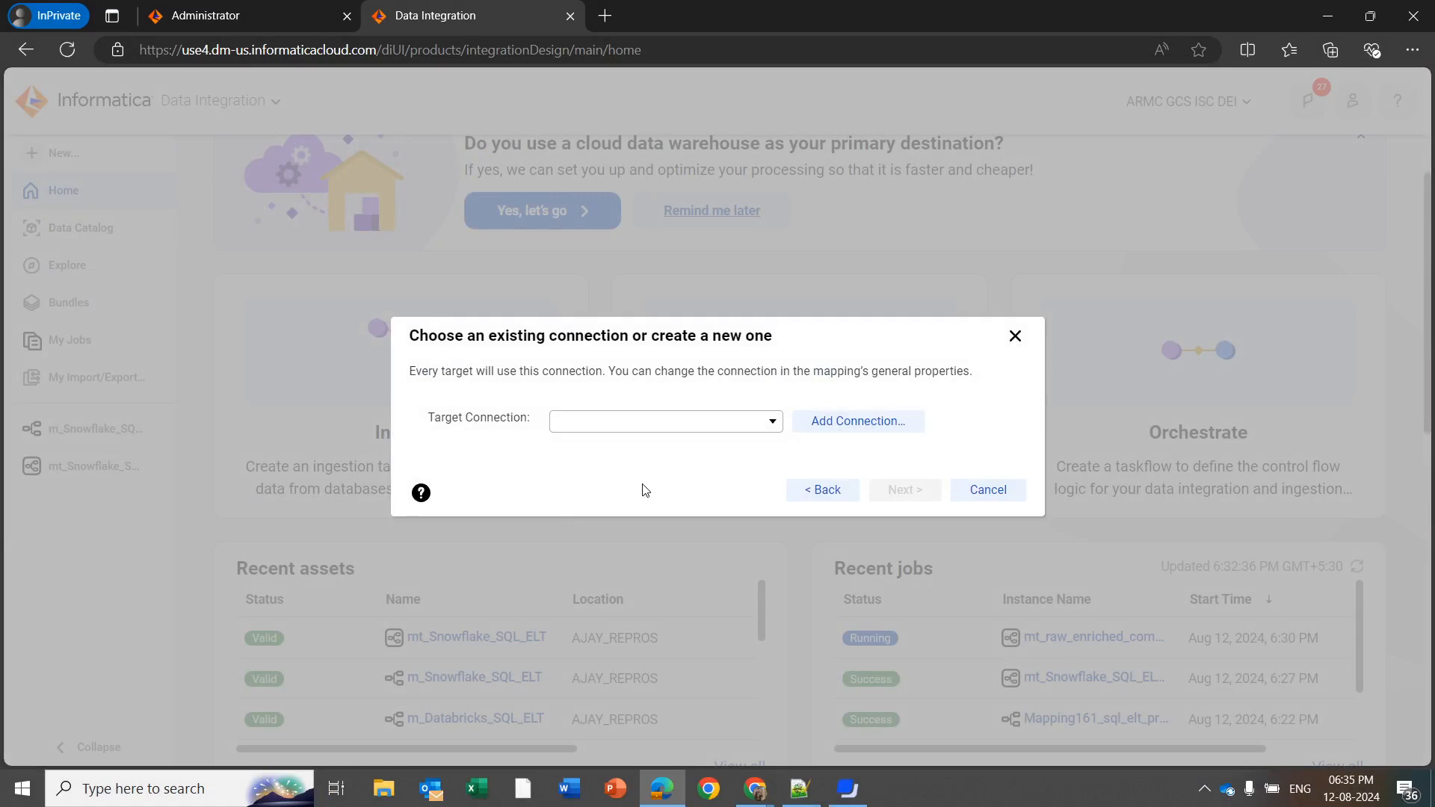
Set the target connection to conn_snowflakeV2 (Snowflake Data Cloud) and create the mapping
click(692, 423)
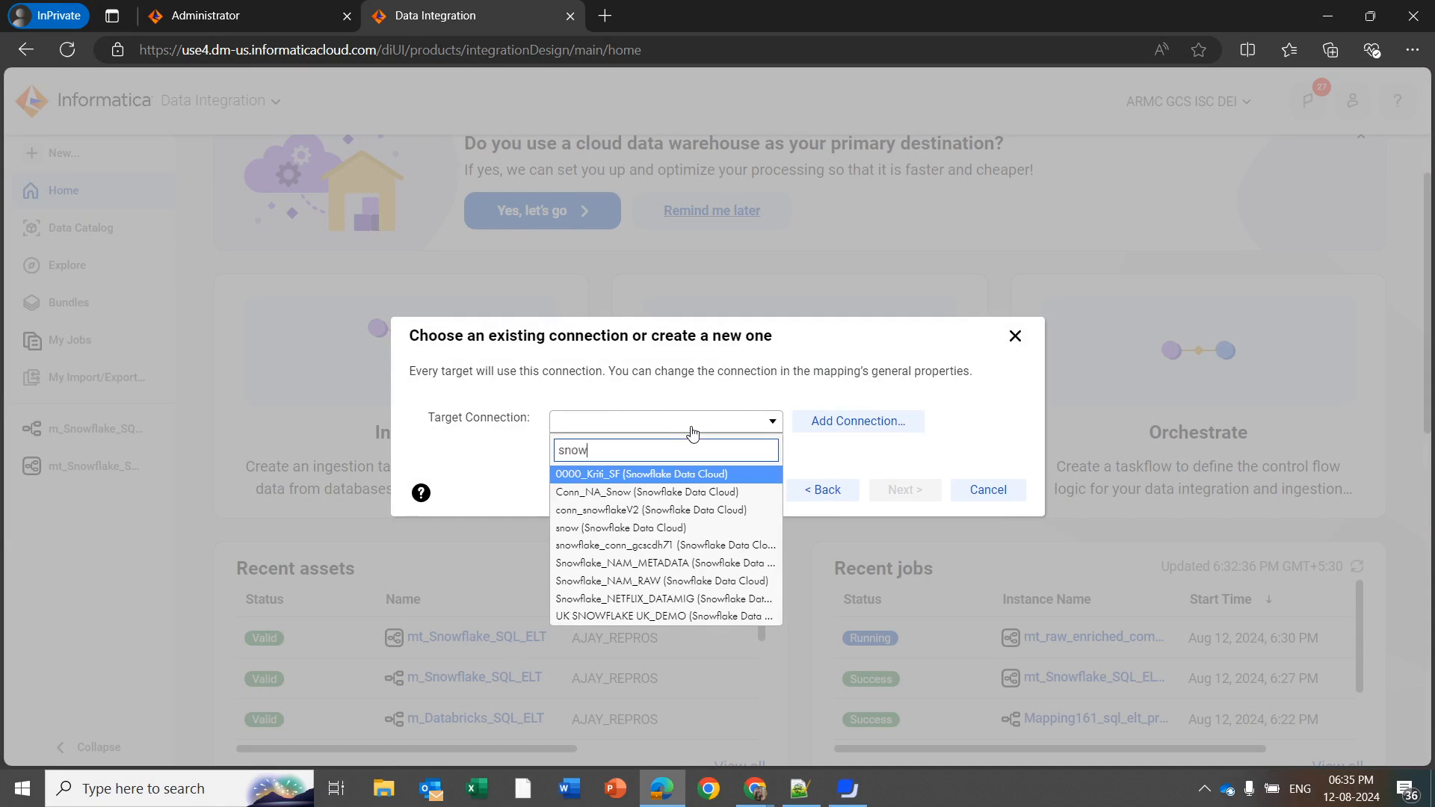
key(Return)
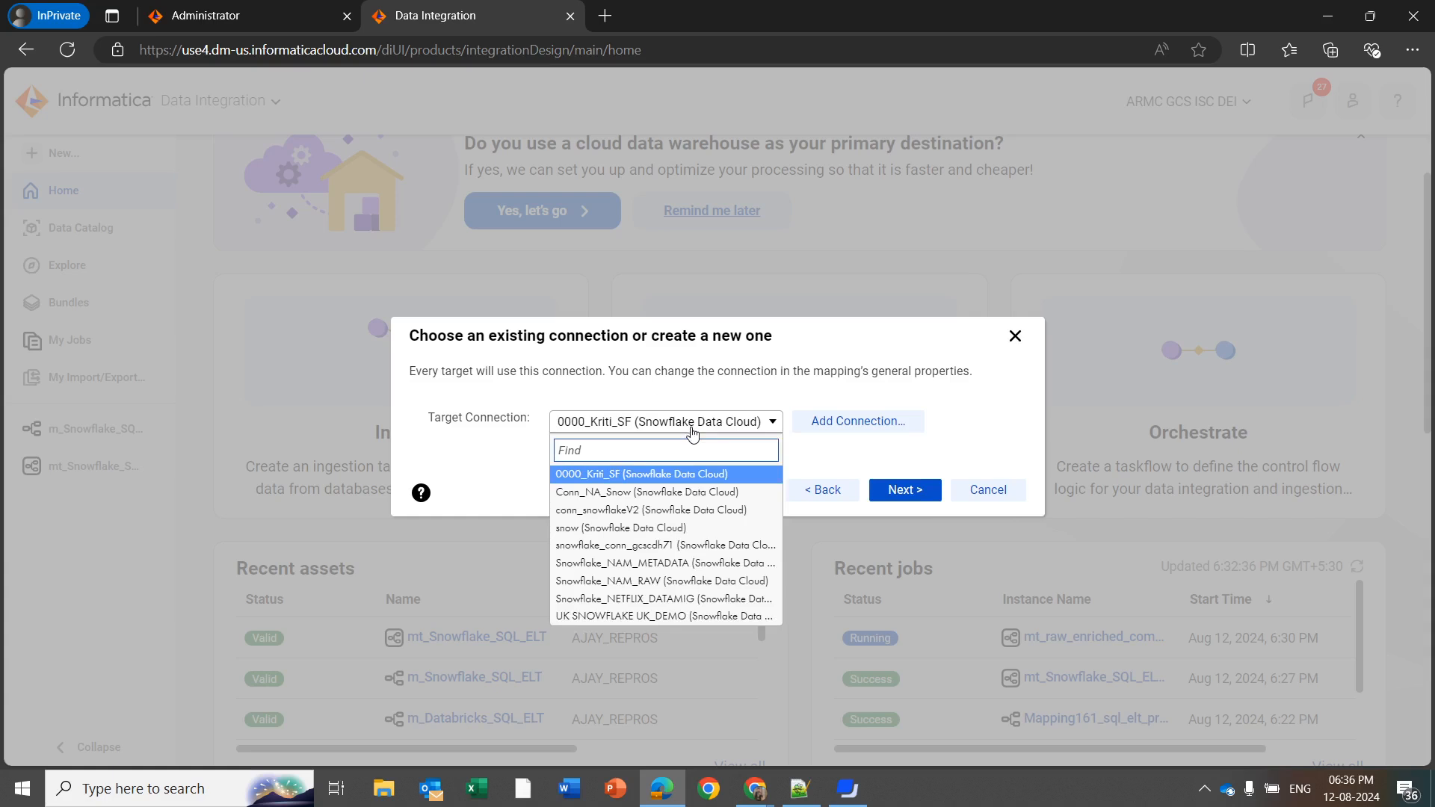
click(704, 509)
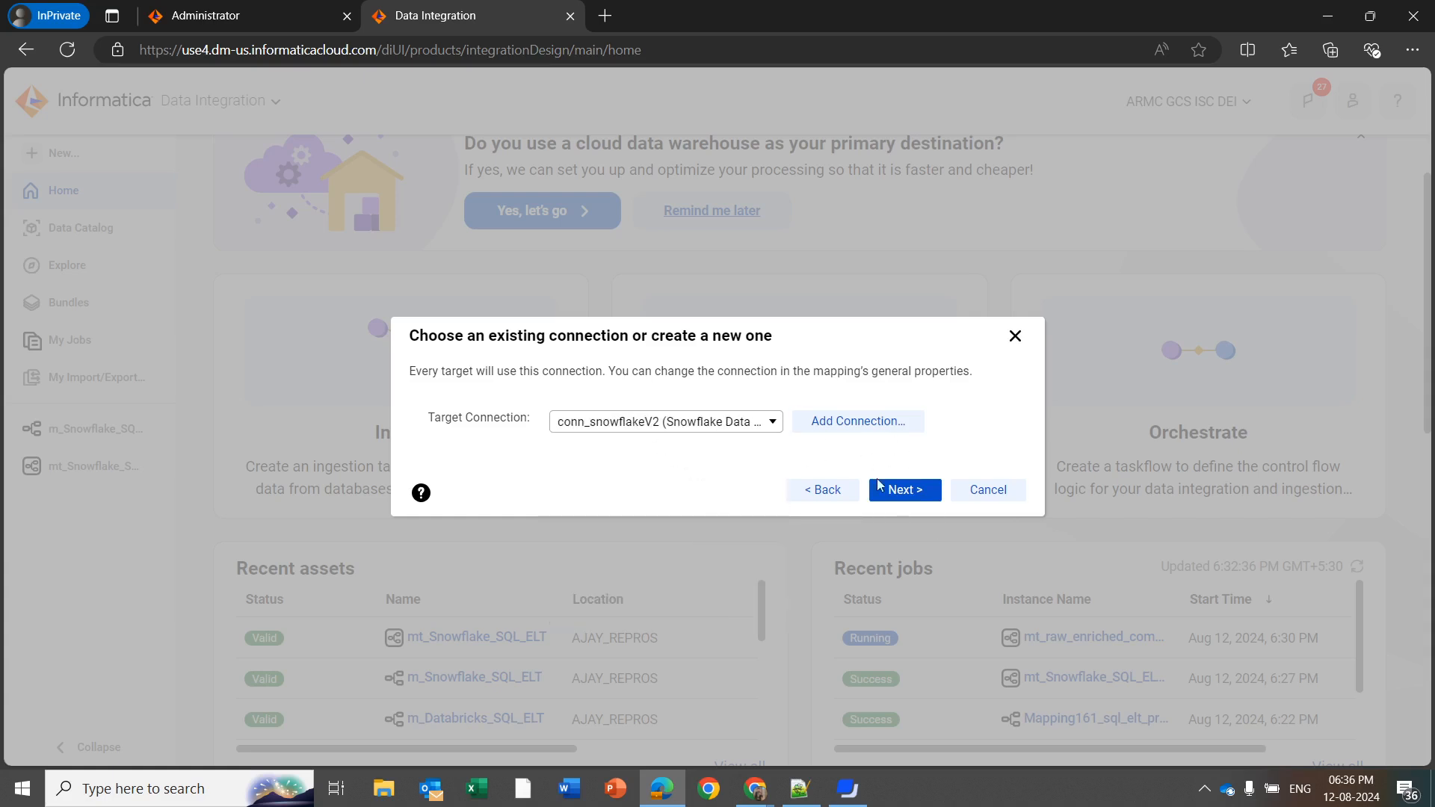
click(896, 491)
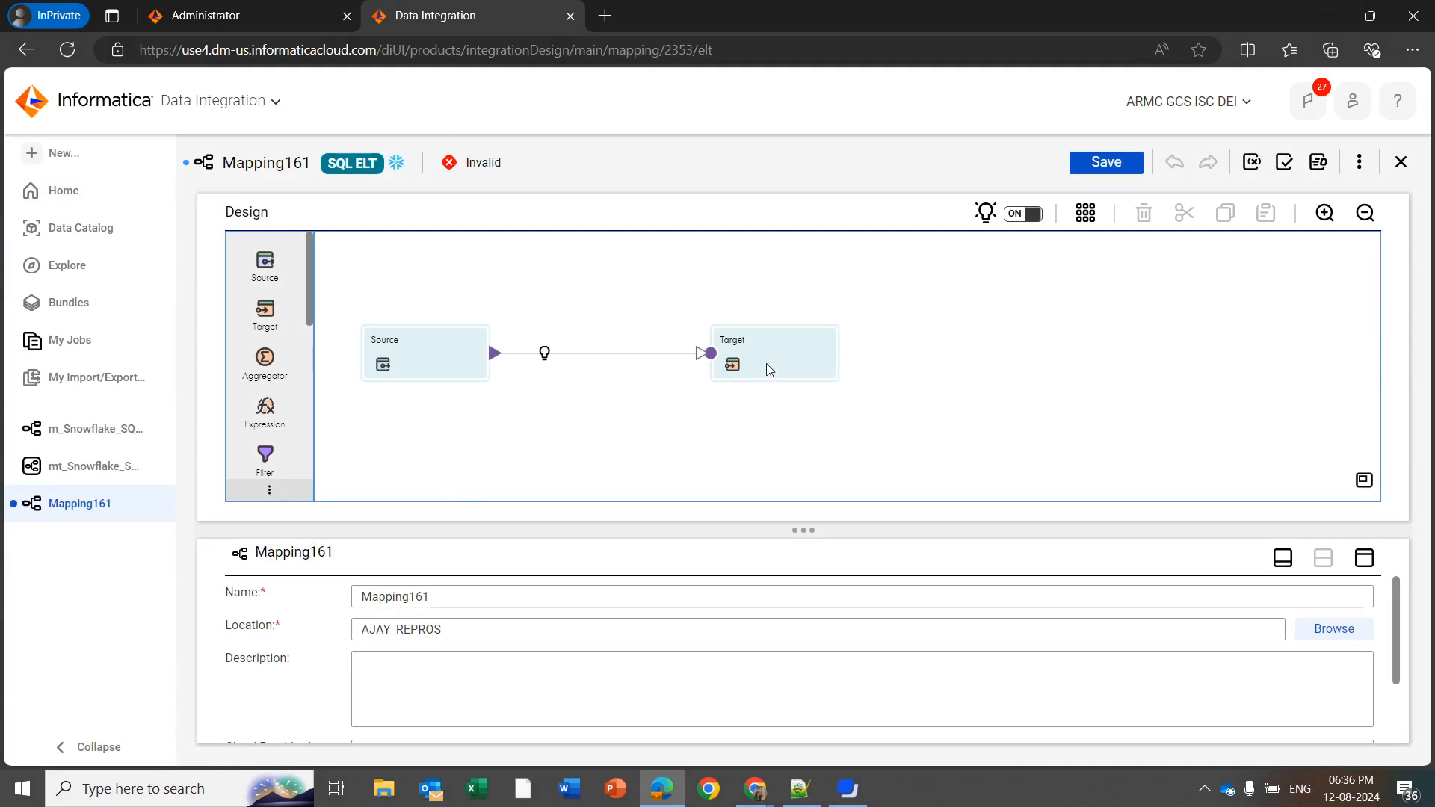
click(422, 384)
click(240, 645)
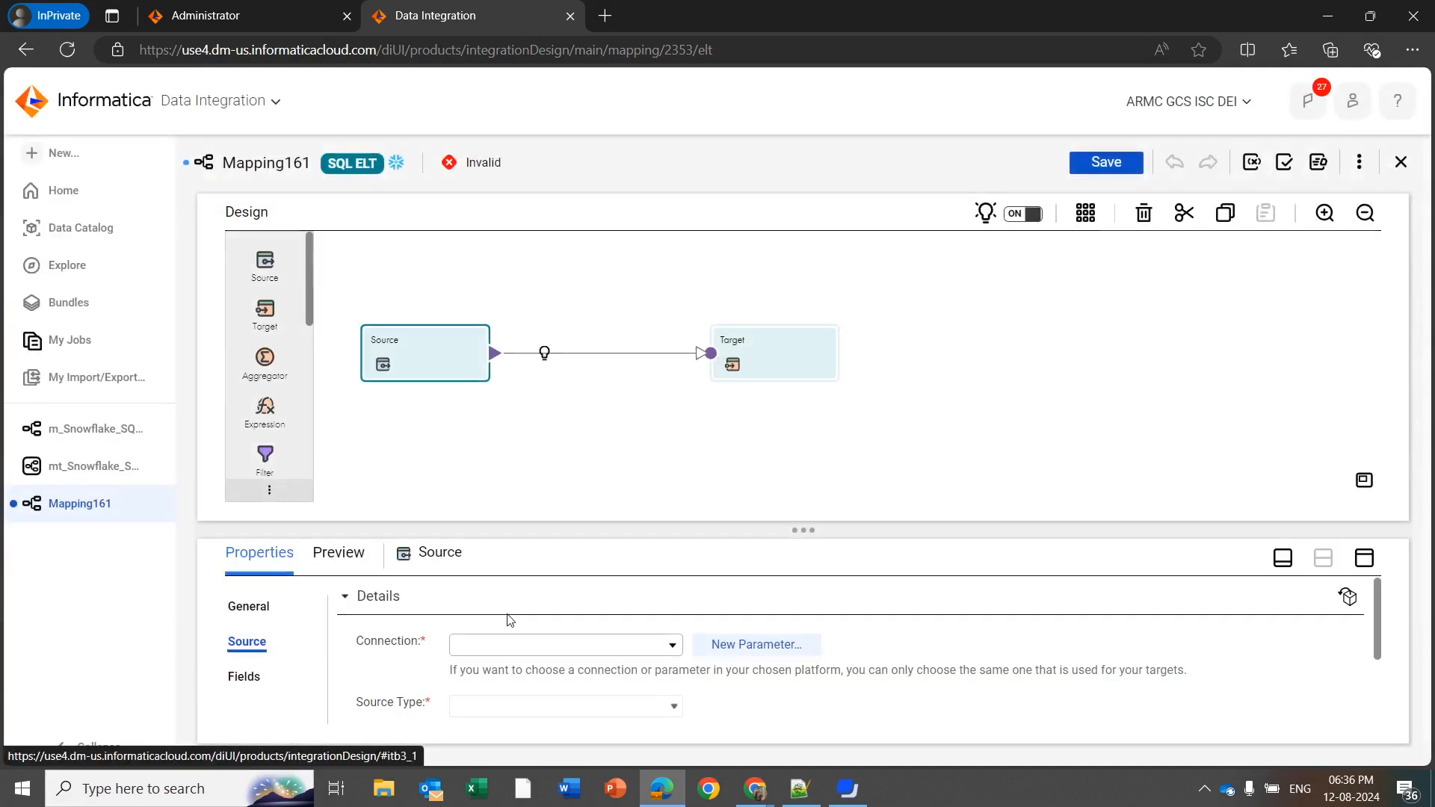
click(567, 647)
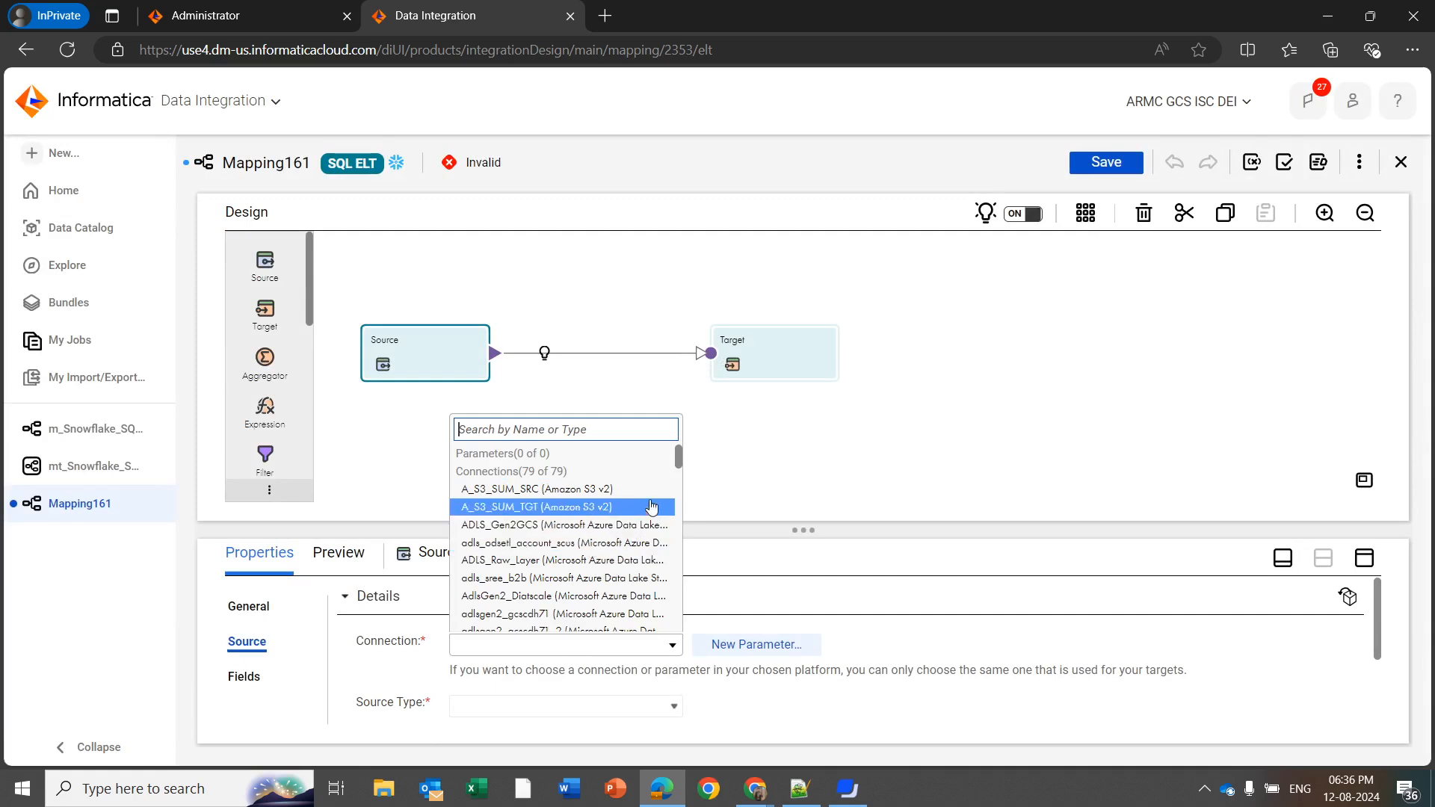
click(795, 471)
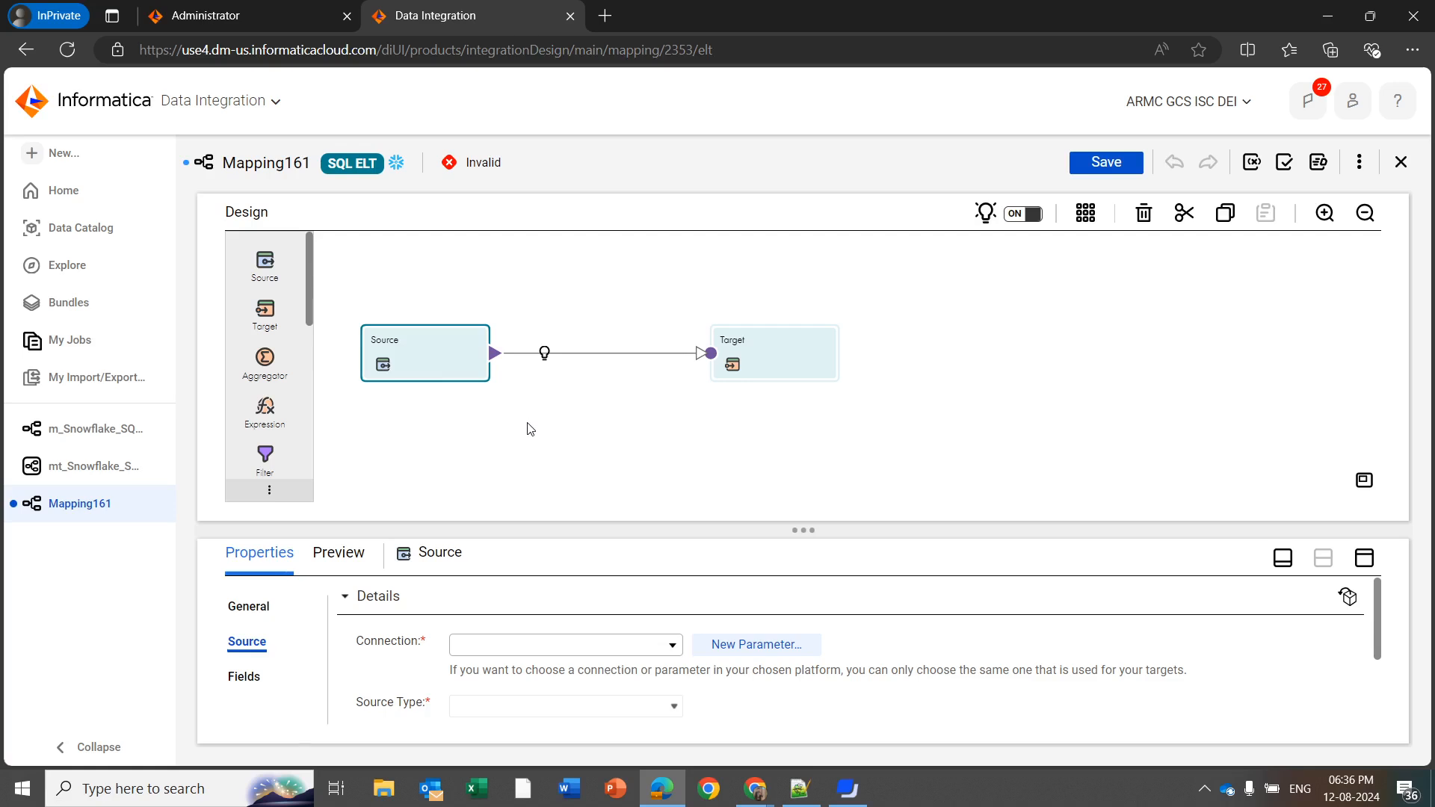
click(530, 430)
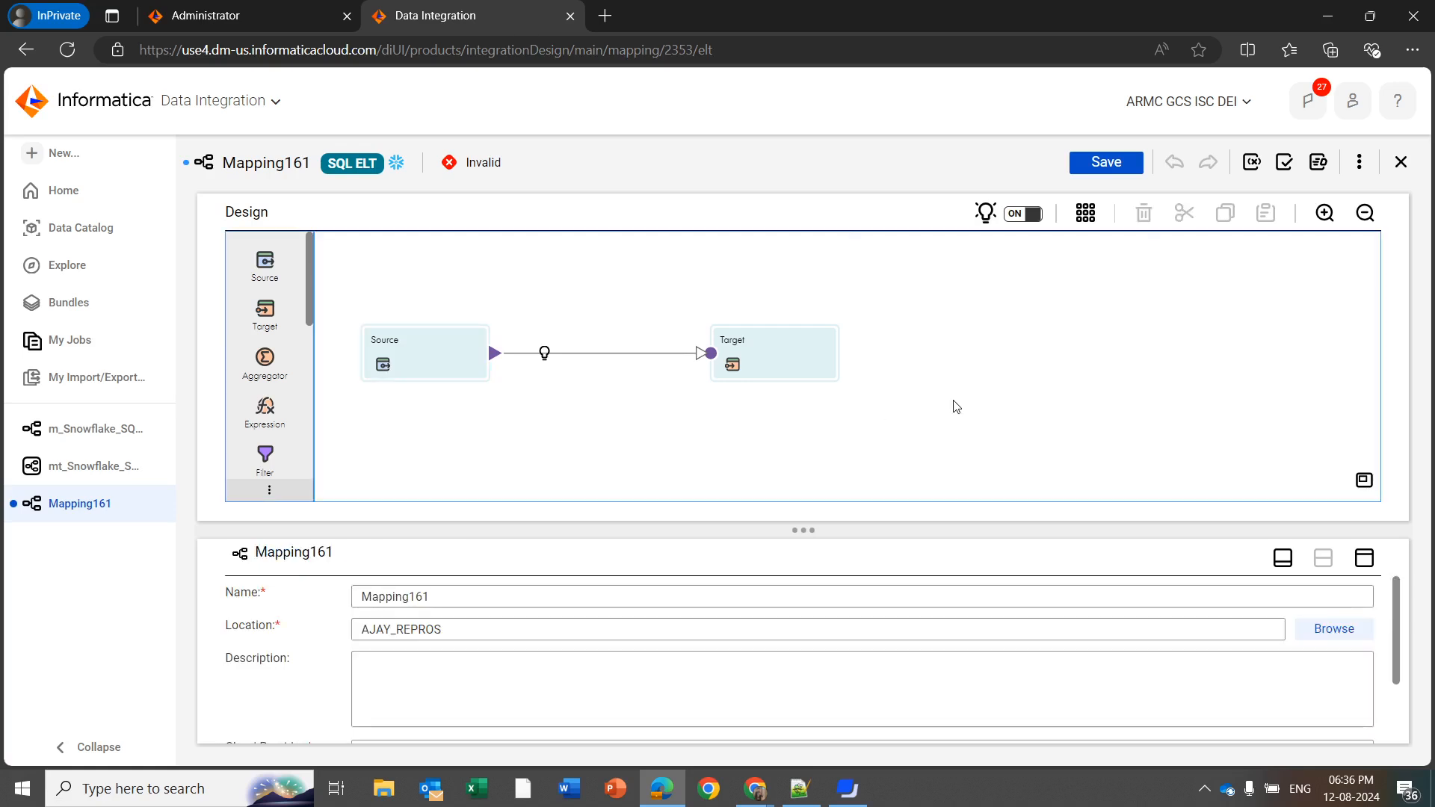
click(789, 363)
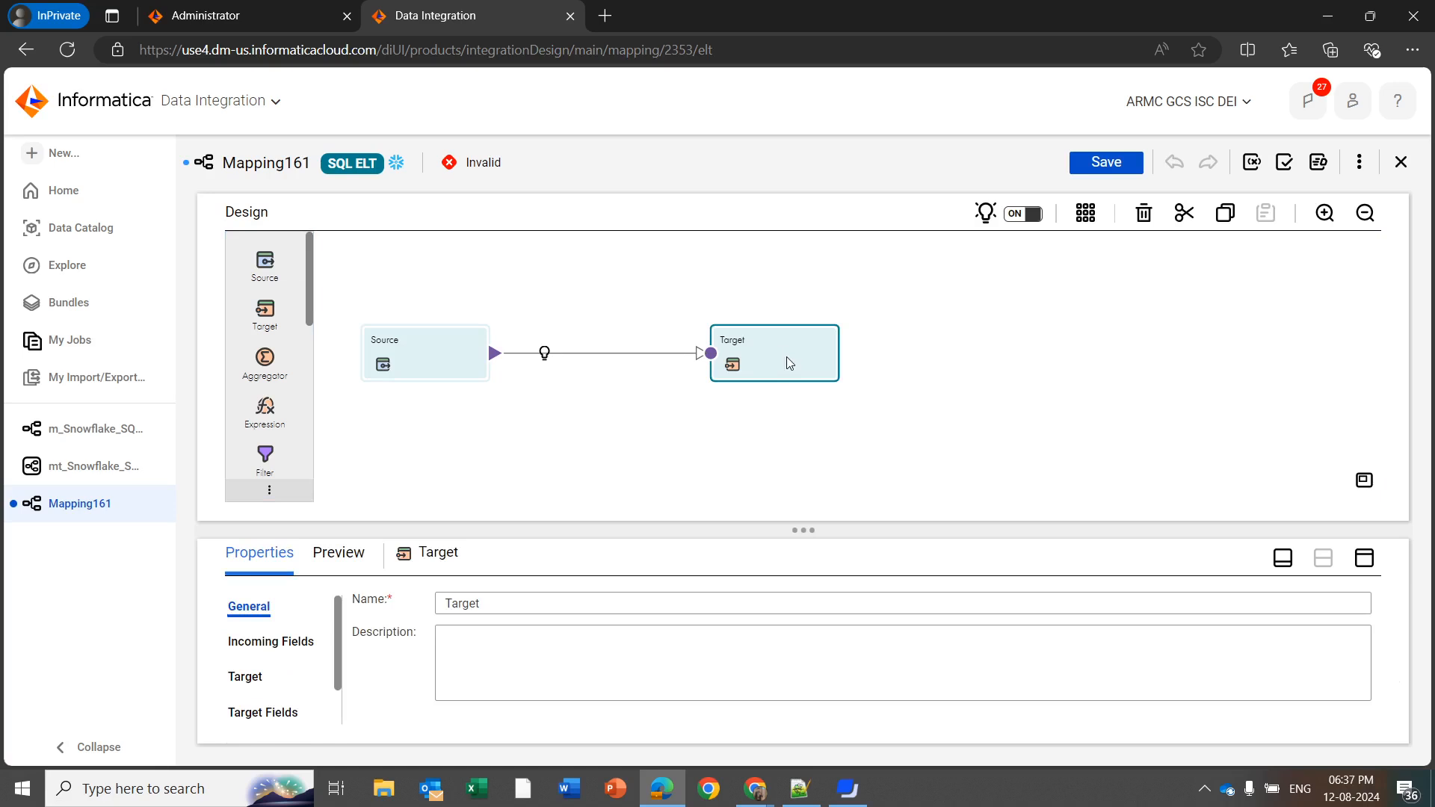
Set the Source transformation's connection to A_S3_SUM_SRC (Amazon S3 v2)
click(434, 355)
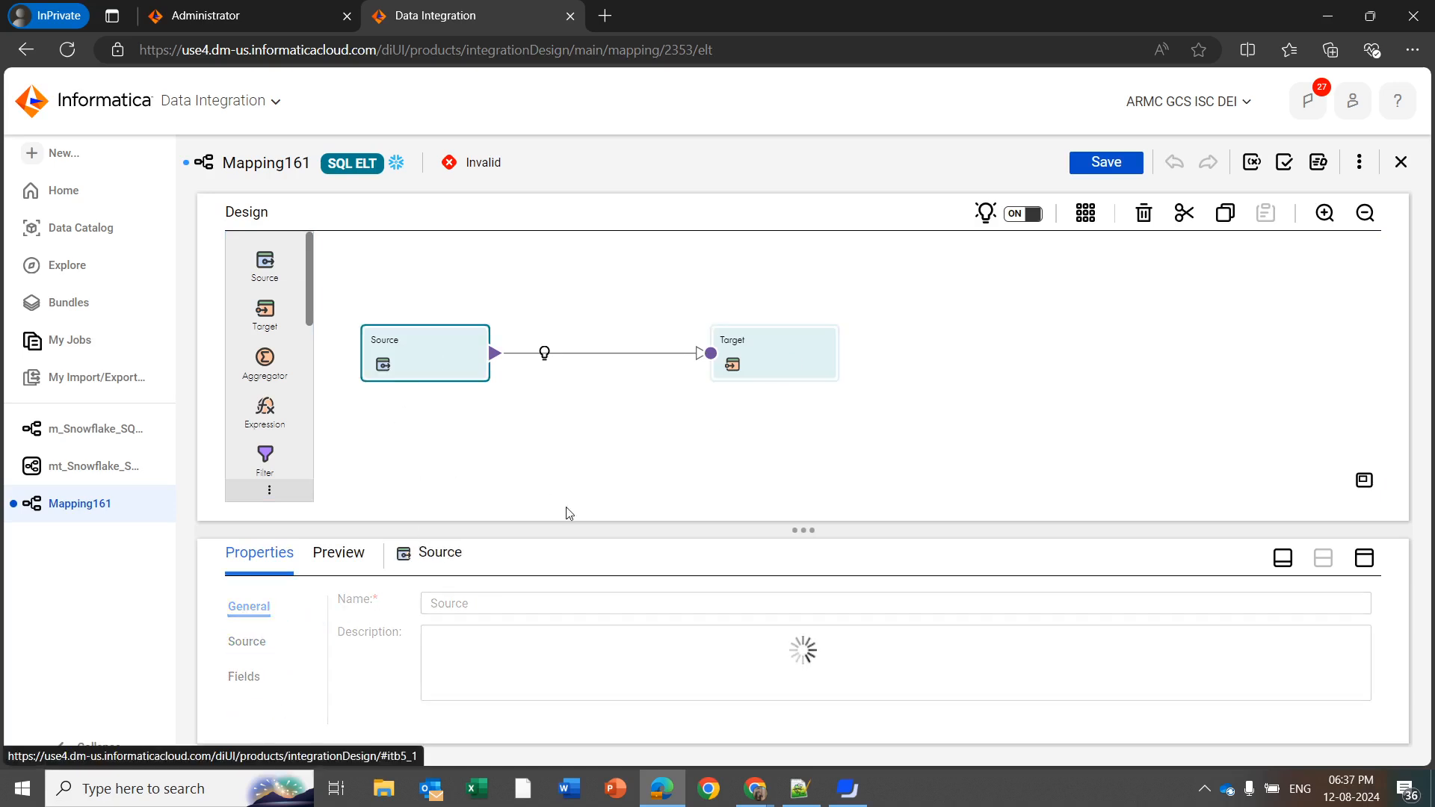
click(673, 642)
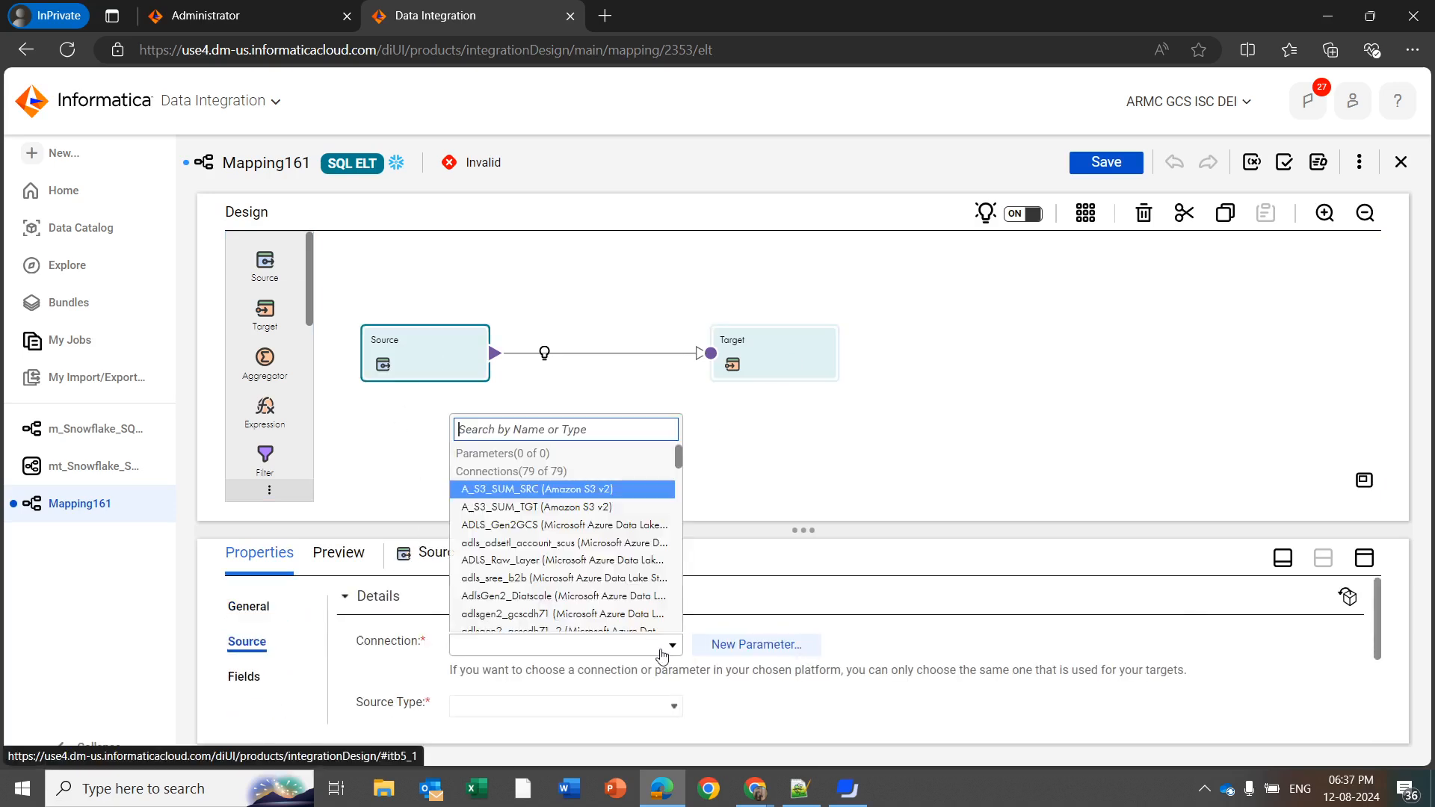
click(560, 489)
scroll(669, 665, down, 2)
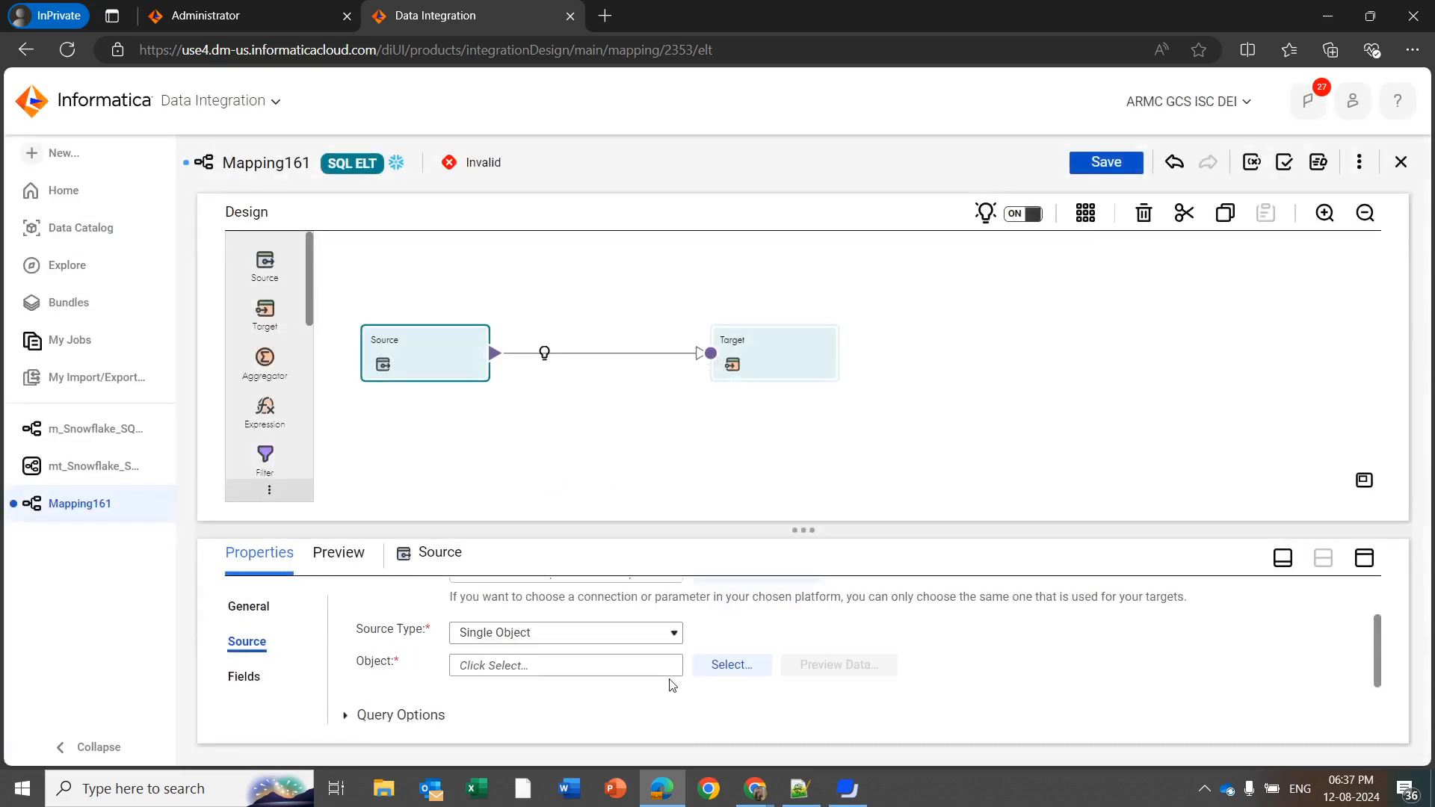
Examine the Target transformation's connection, type, object and operation settings, and the target connection in the mapping's general properties
click(782, 357)
click(247, 677)
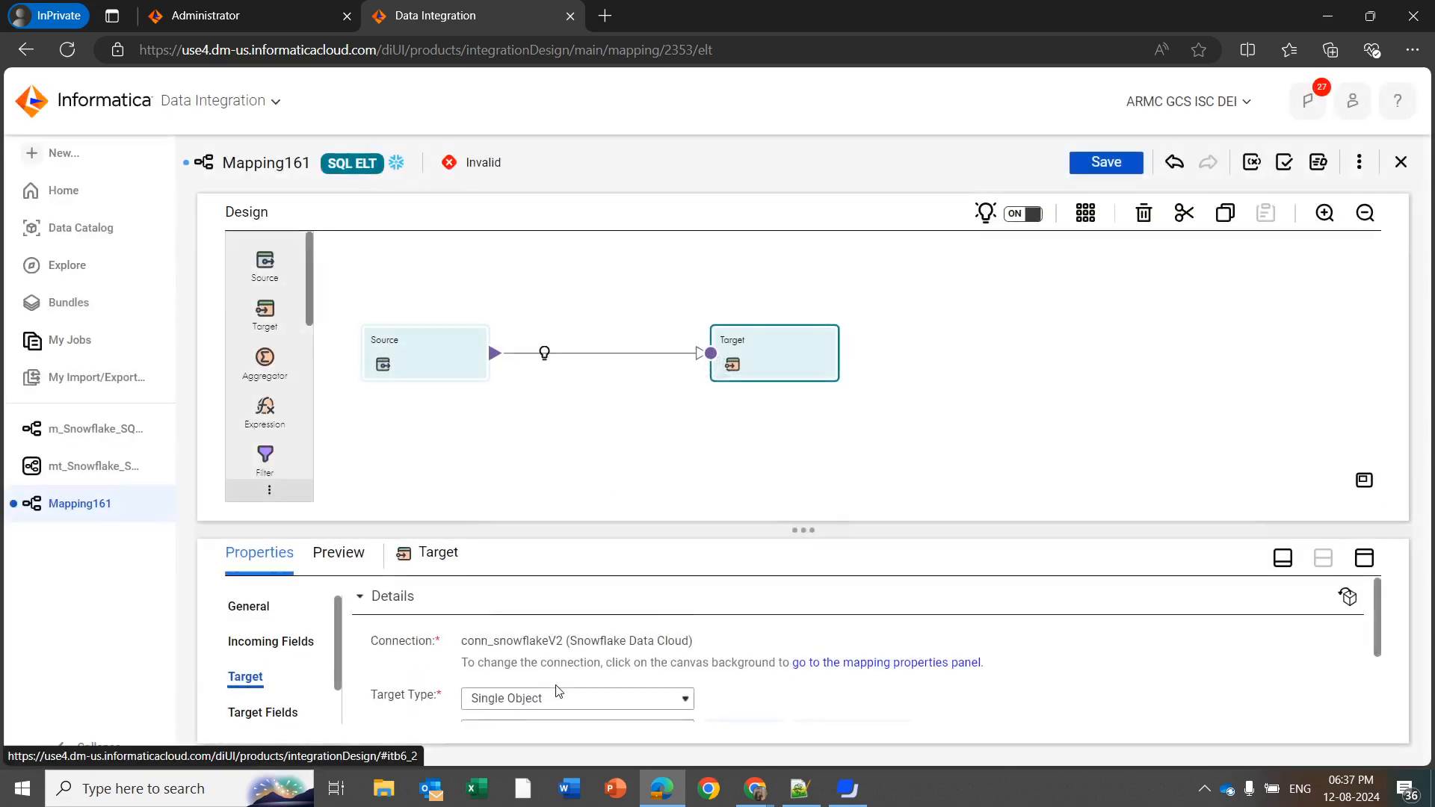
scroll(594, 666, down, 1)
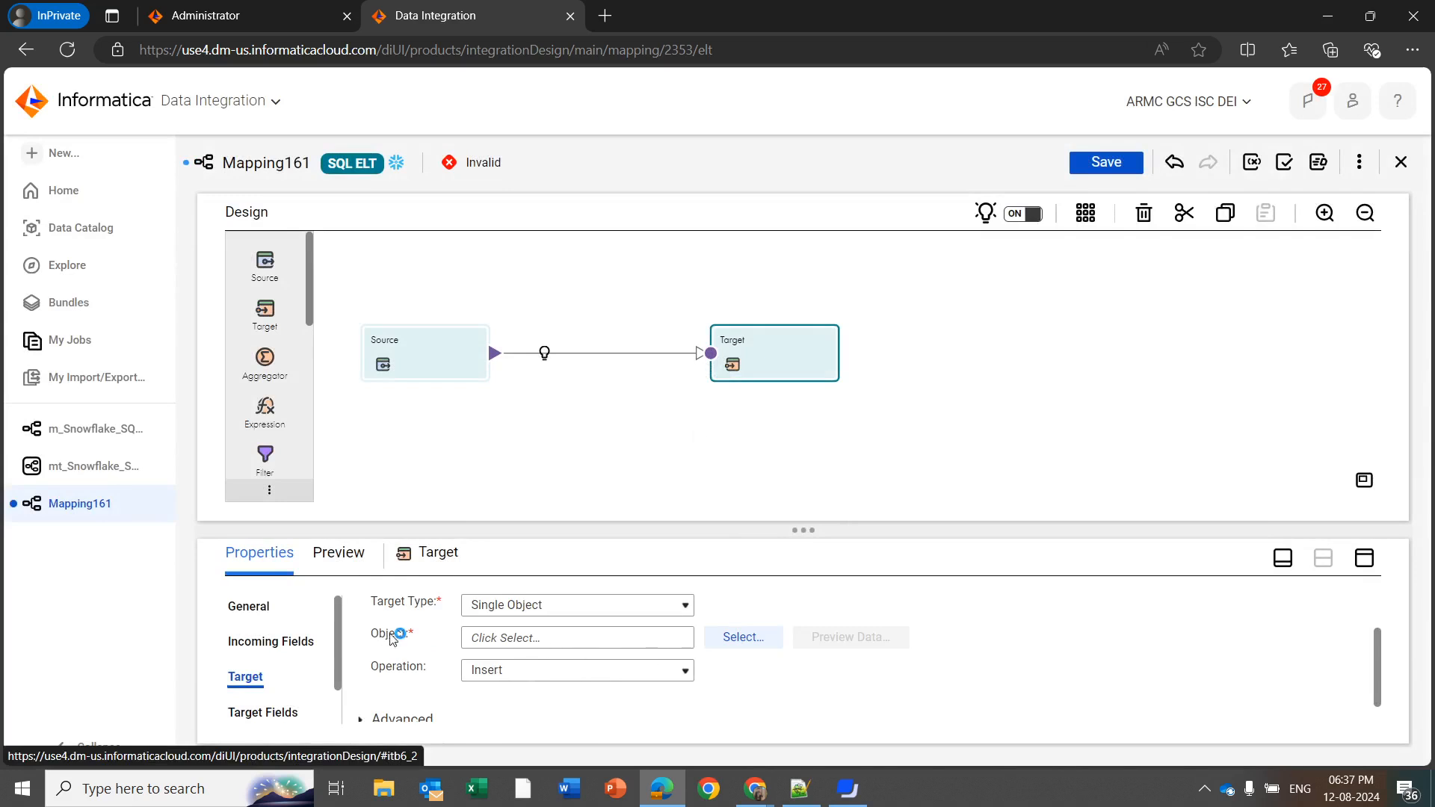
scroll(626, 660, up, 1)
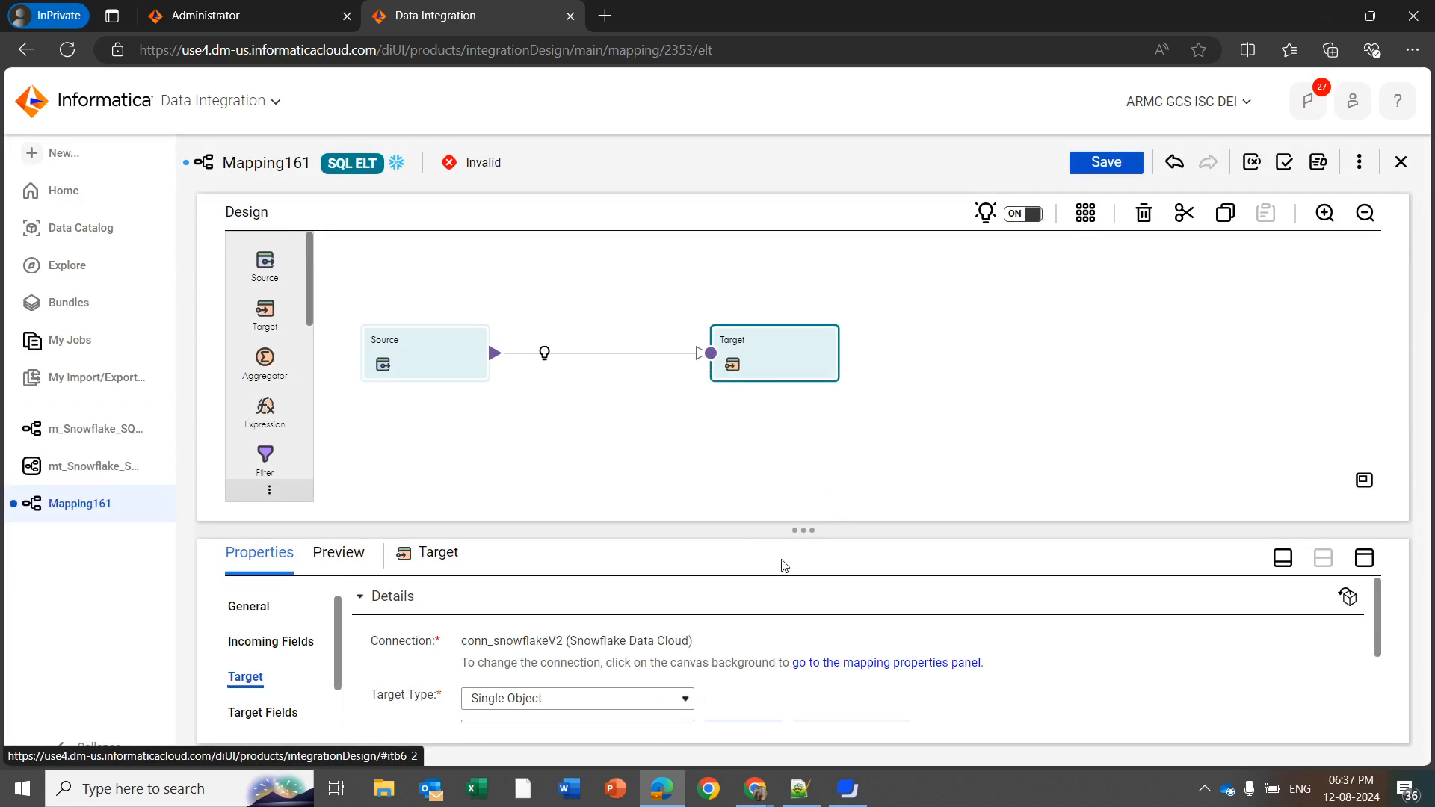
click(774, 442)
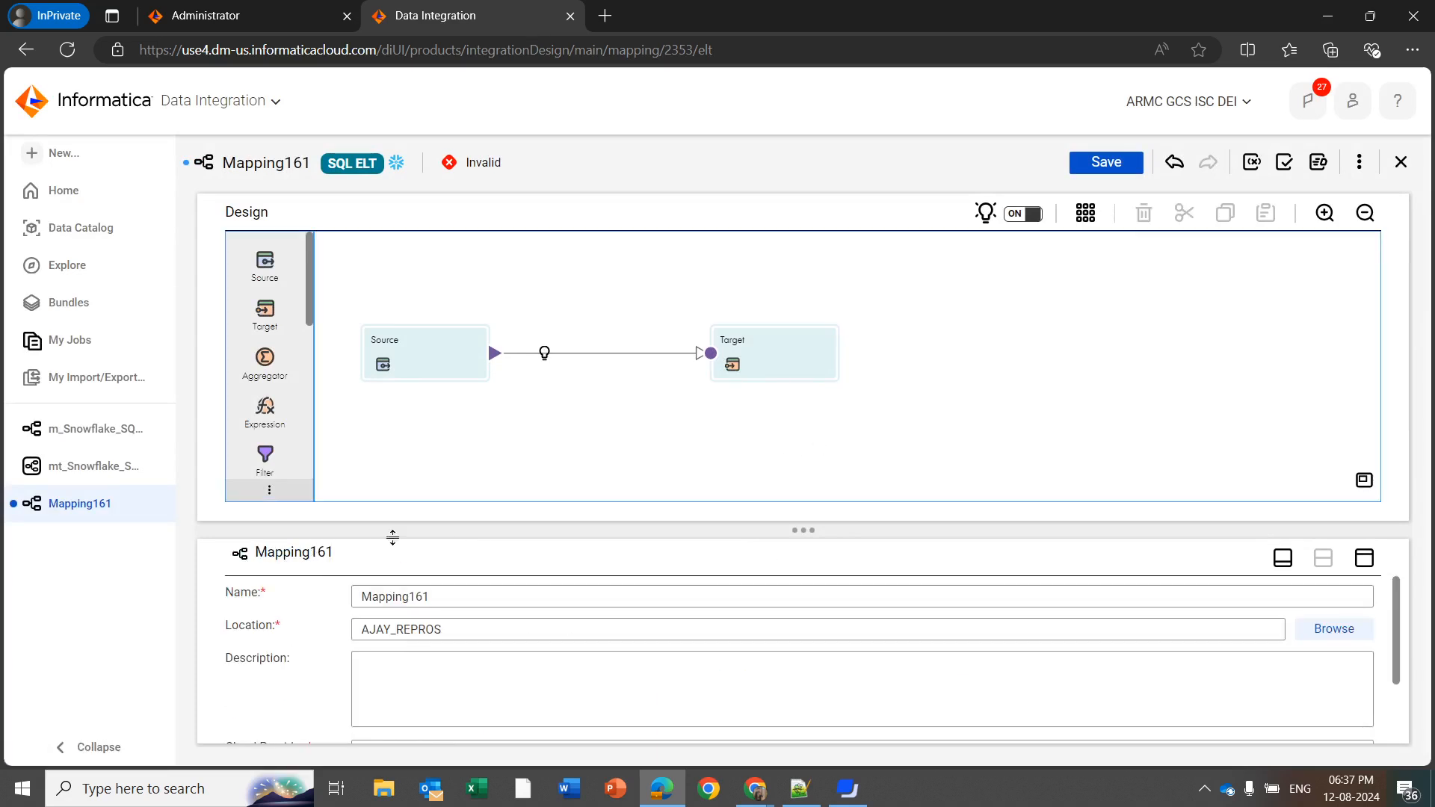
scroll(331, 656, down, 2)
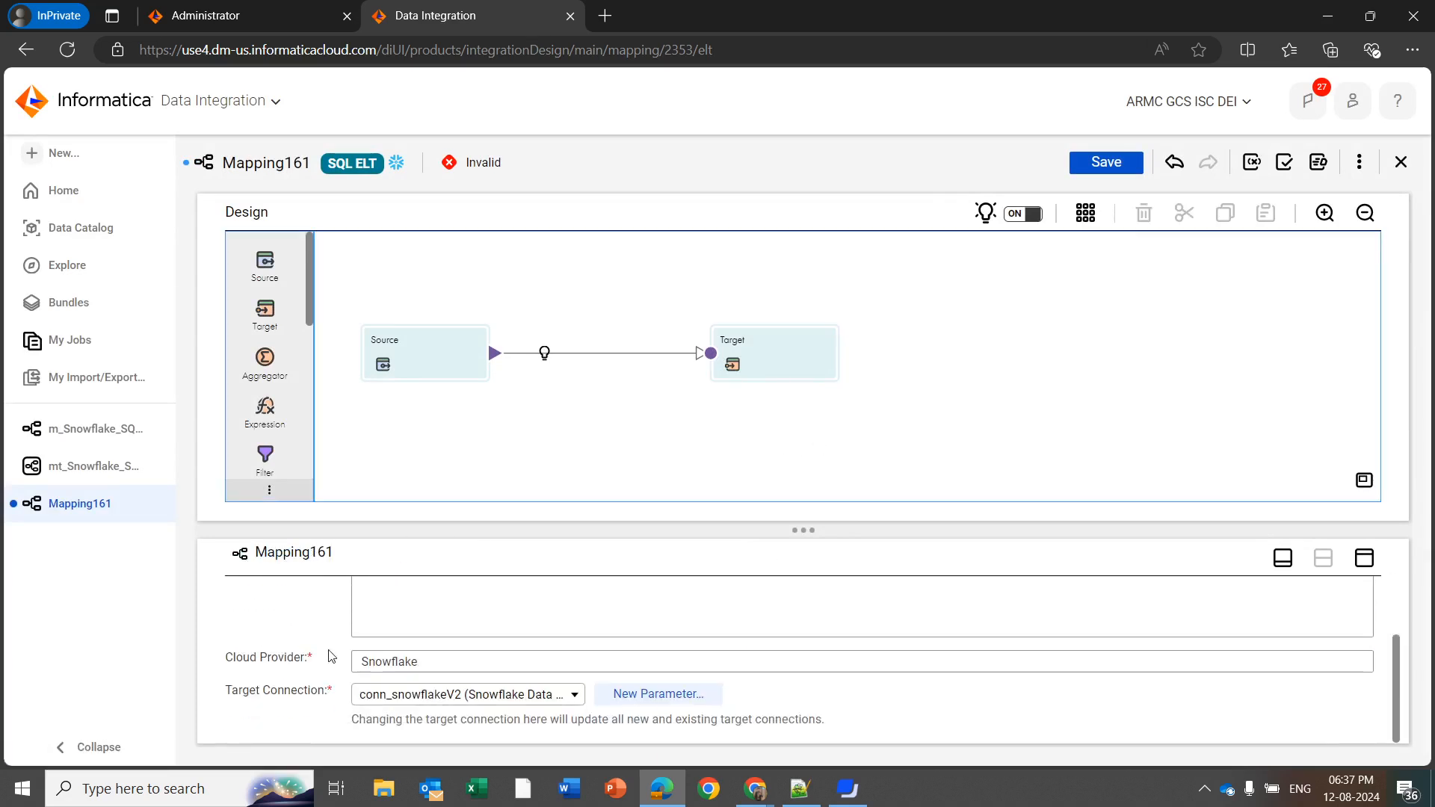
triple_click(240, 692)
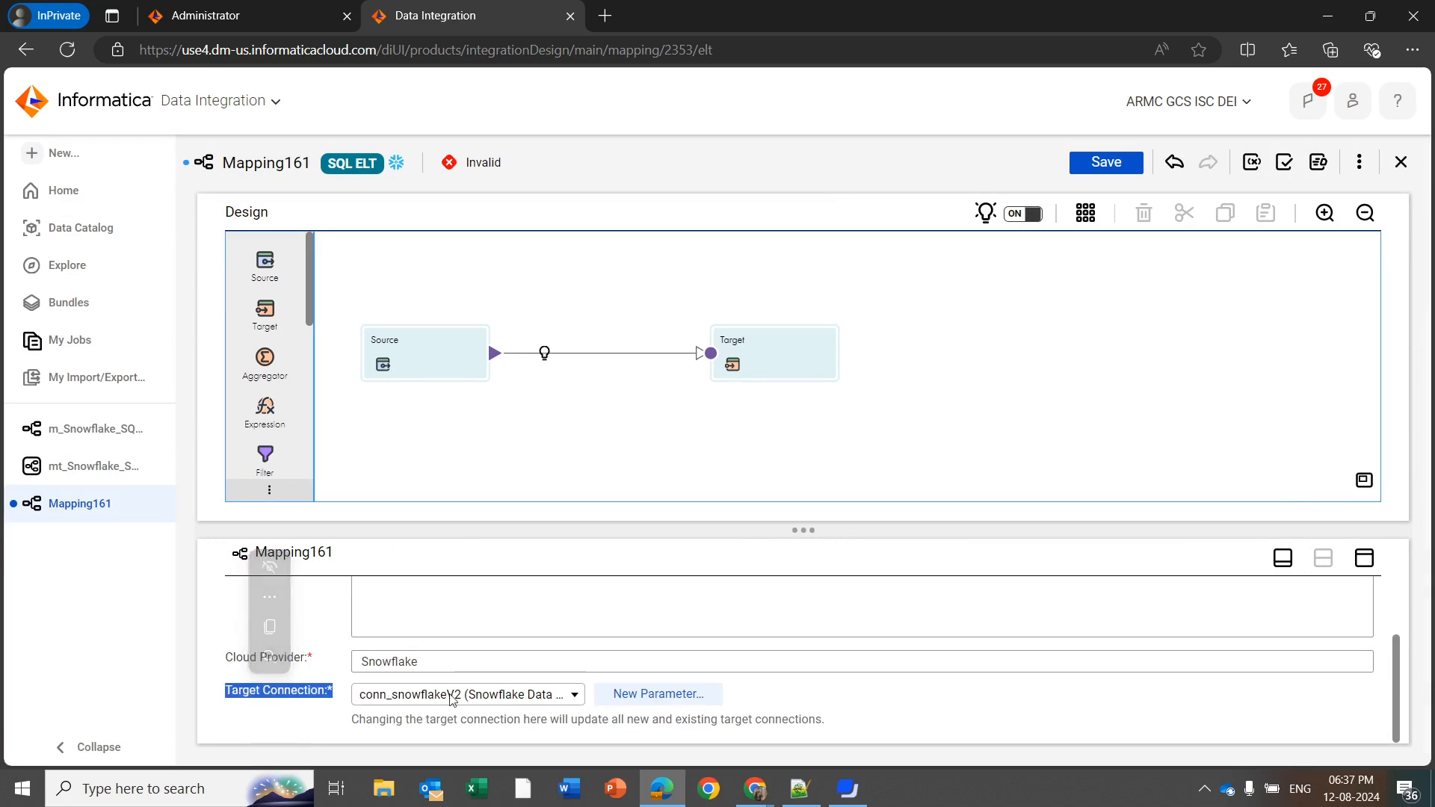
click(540, 412)
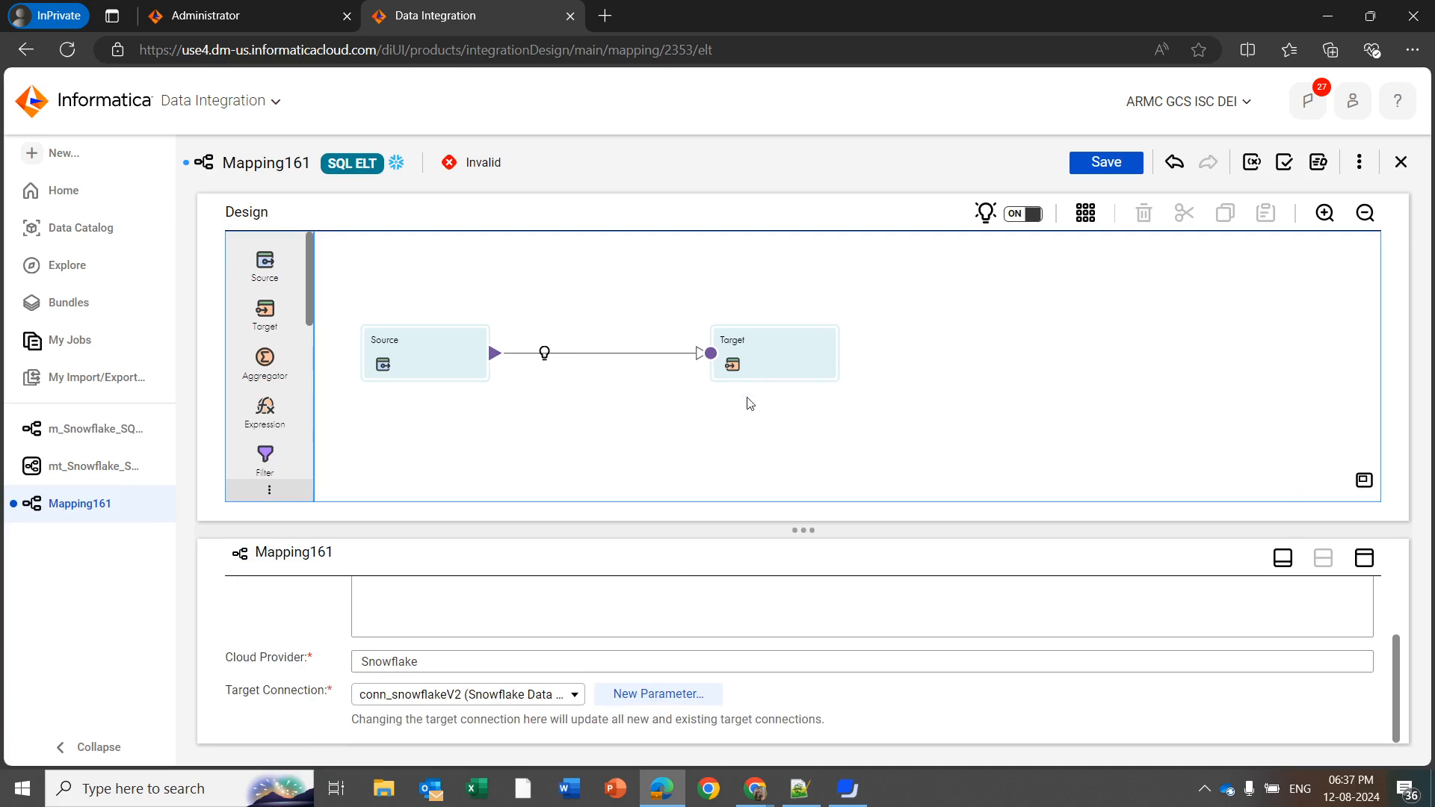
Open the m_Snowflake_SQL_ELT mapping and review the connection and object settings of its Source and Target transformations
click(122, 432)
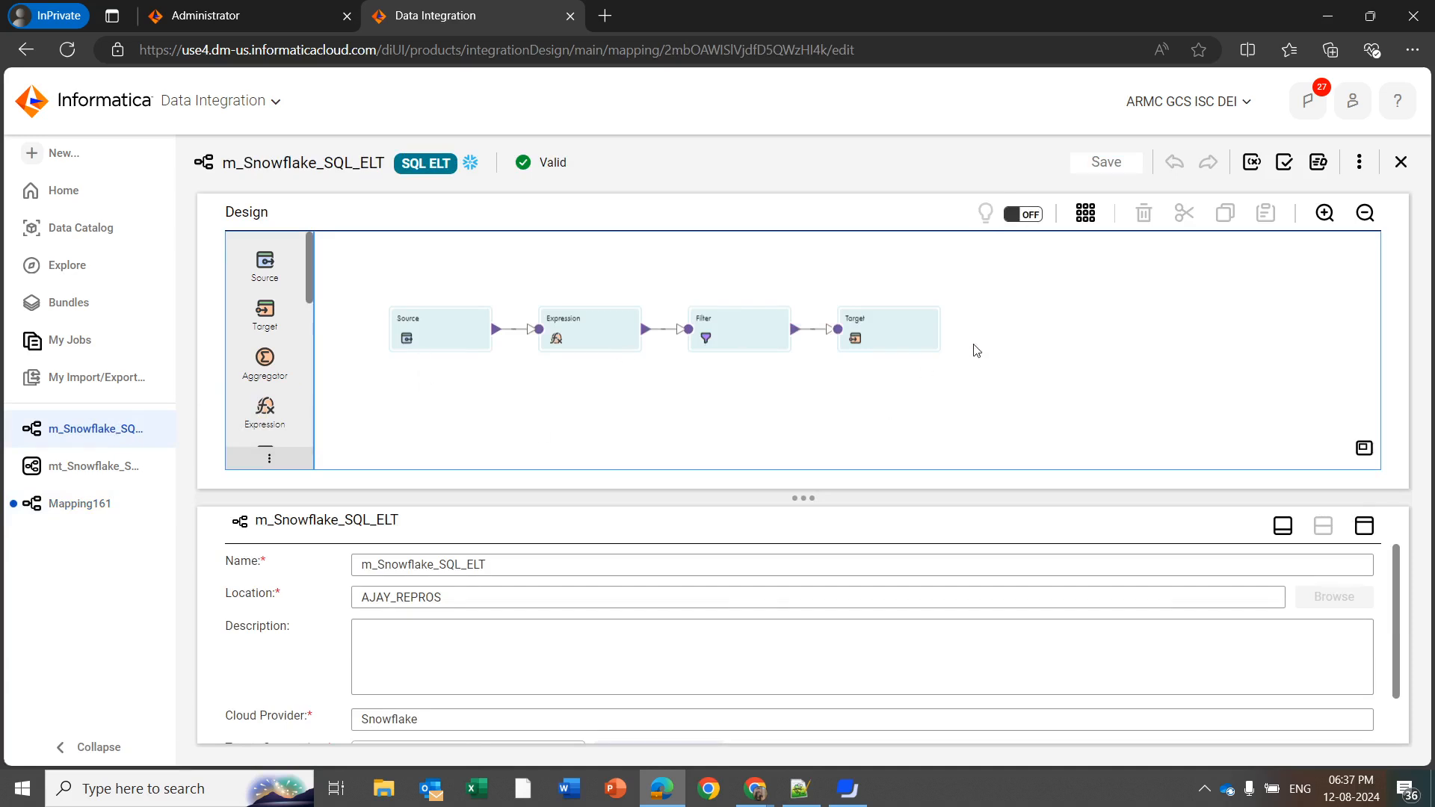
click(425, 326)
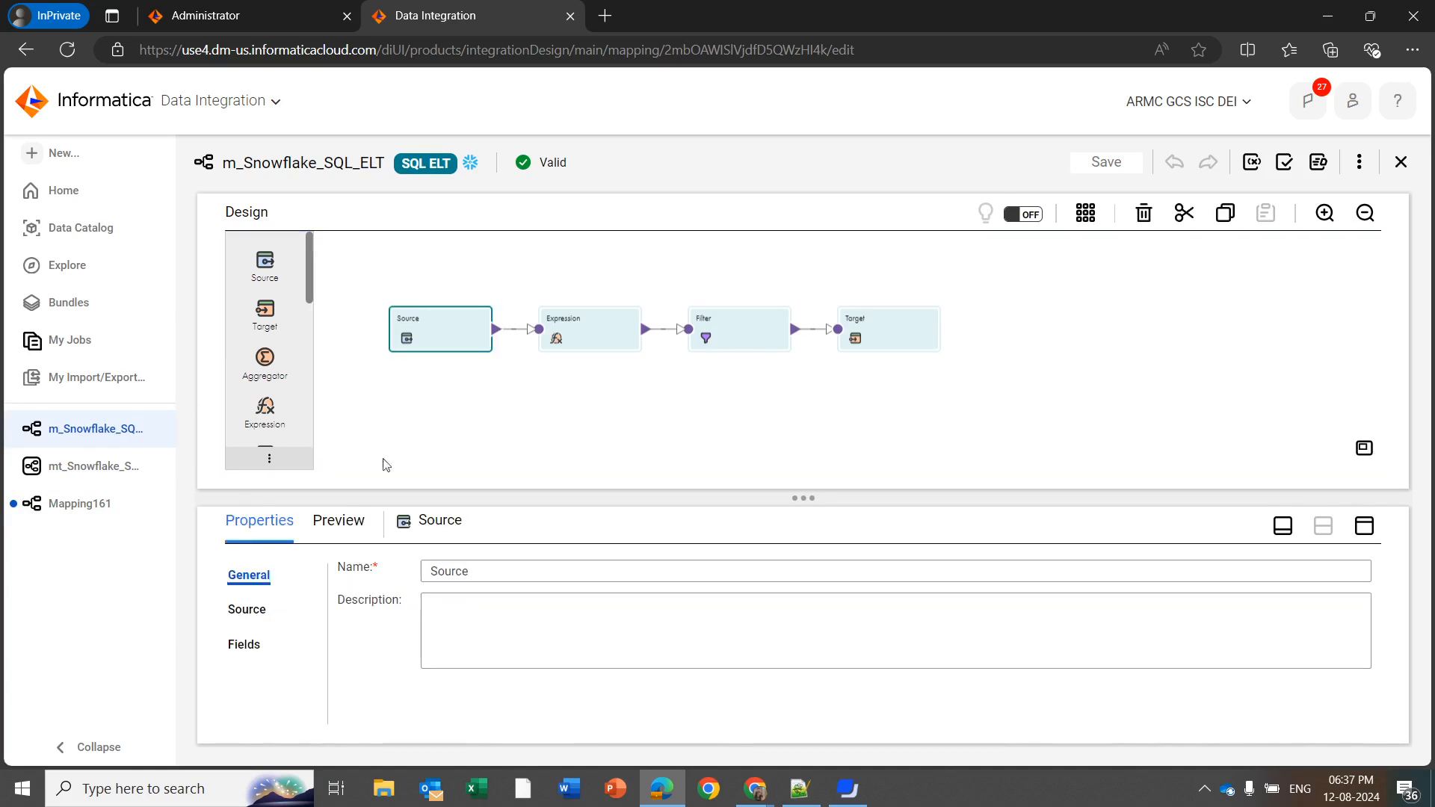
click(247, 607)
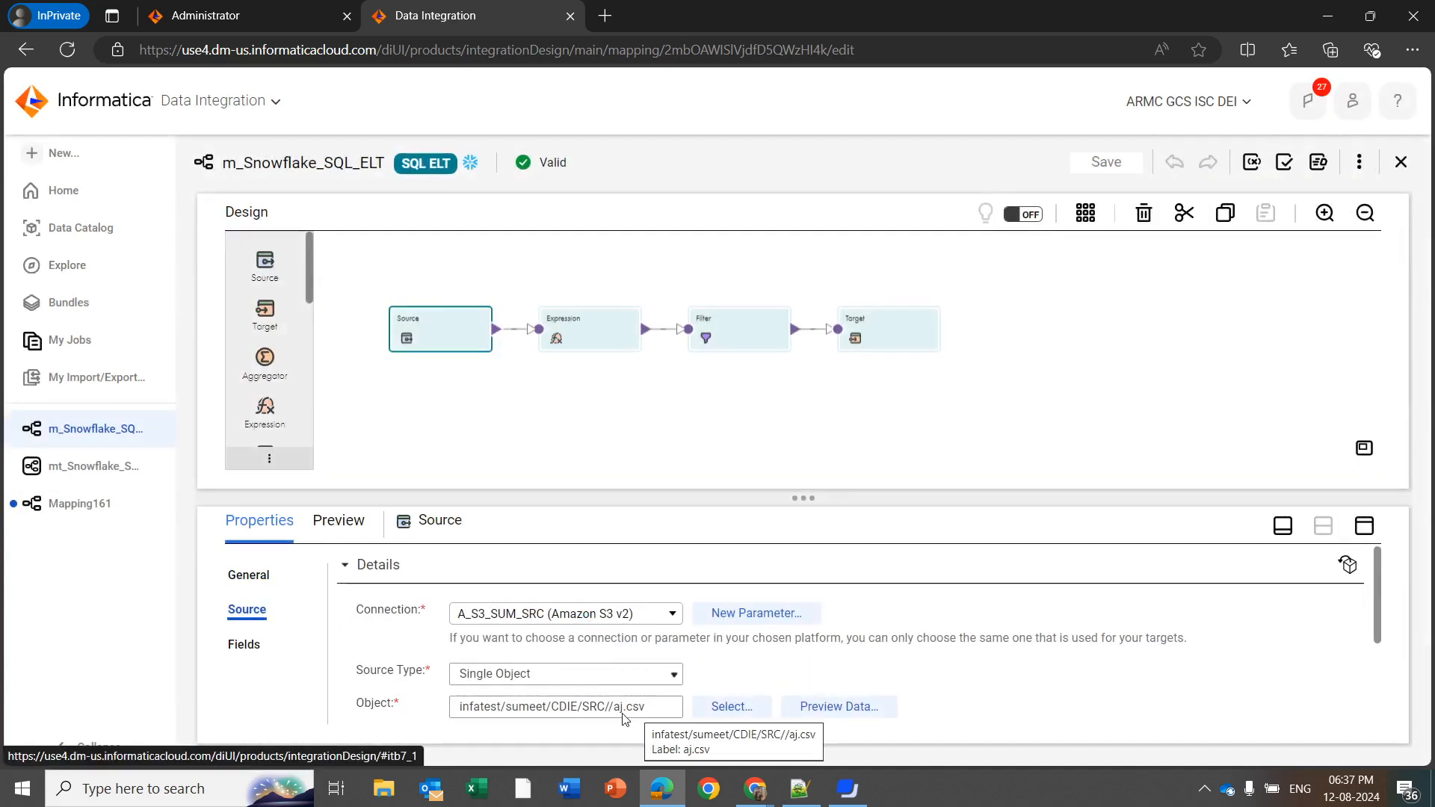
click(879, 350)
click(251, 644)
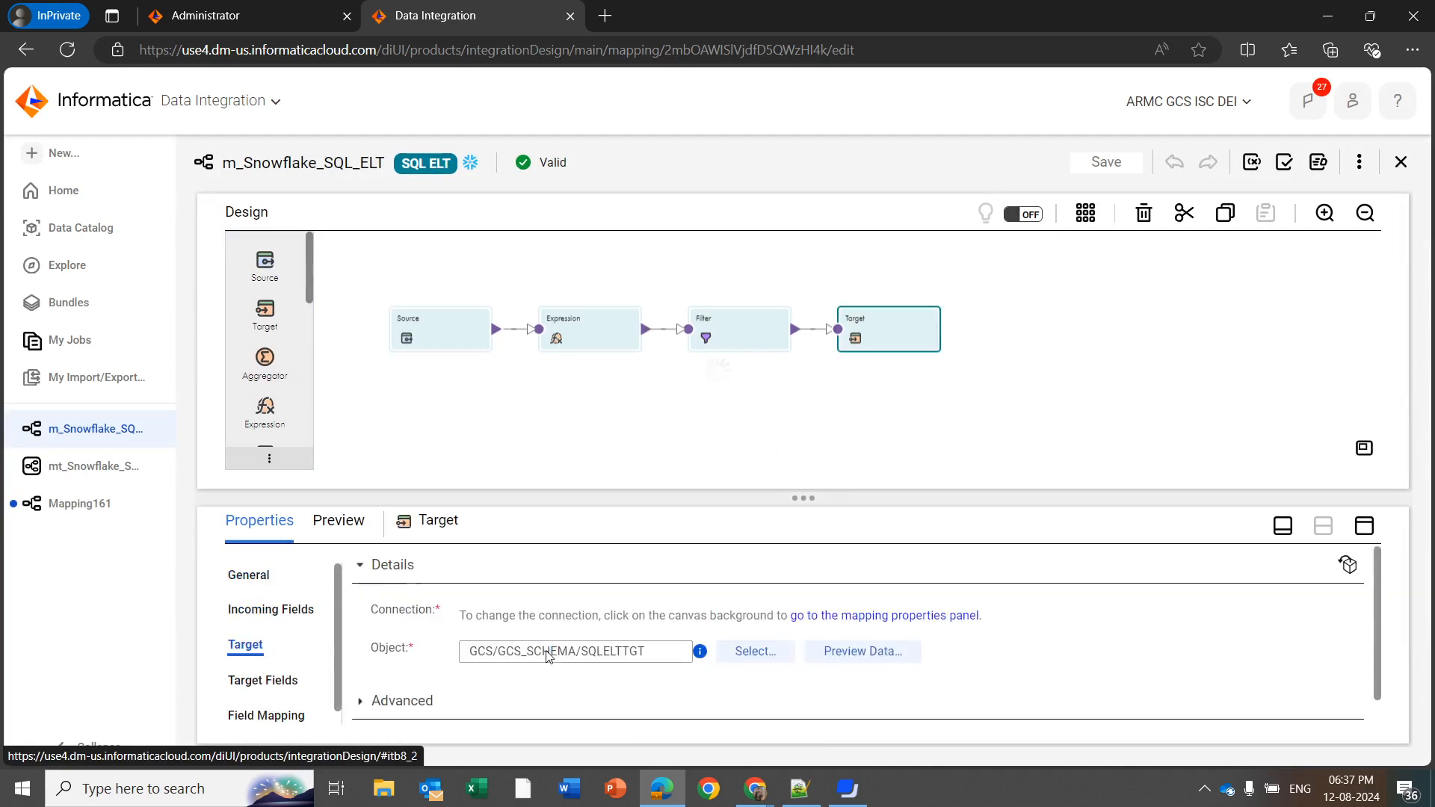
scroll(550, 644, down, 2)
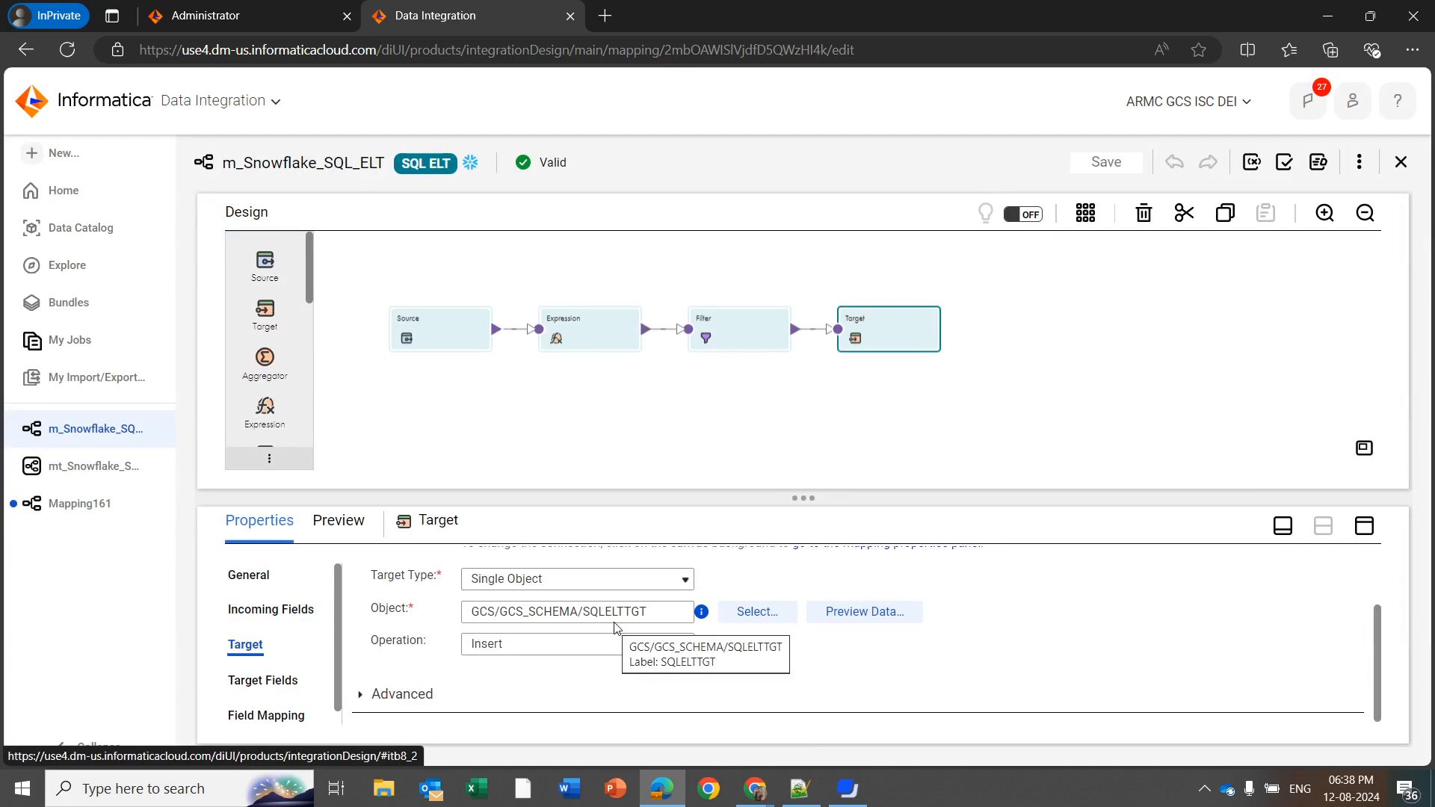
Review the field expressions in the Expression transformation and the condition in the Filter transformation
click(592, 405)
click(597, 316)
click(279, 649)
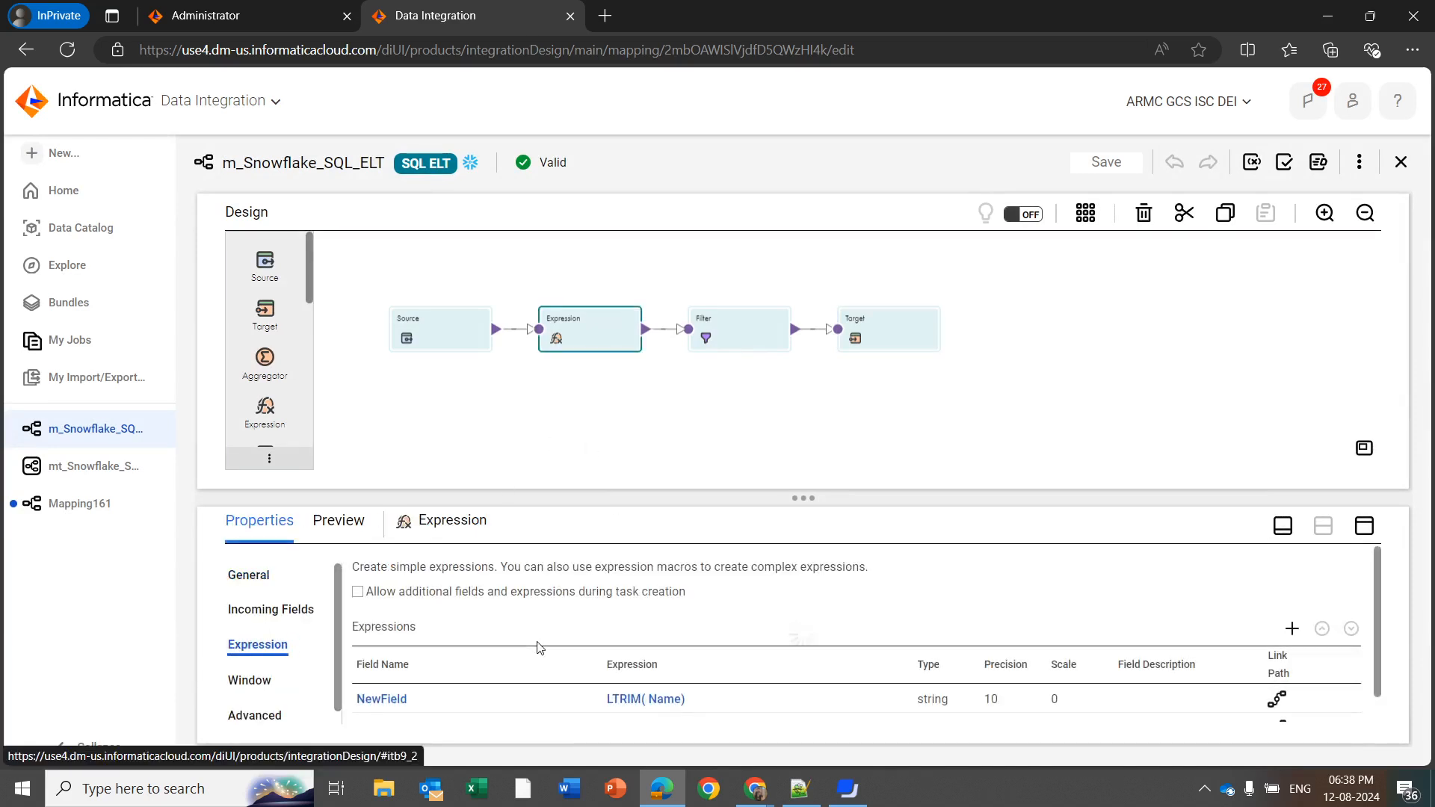
scroll(618, 706, down, 1)
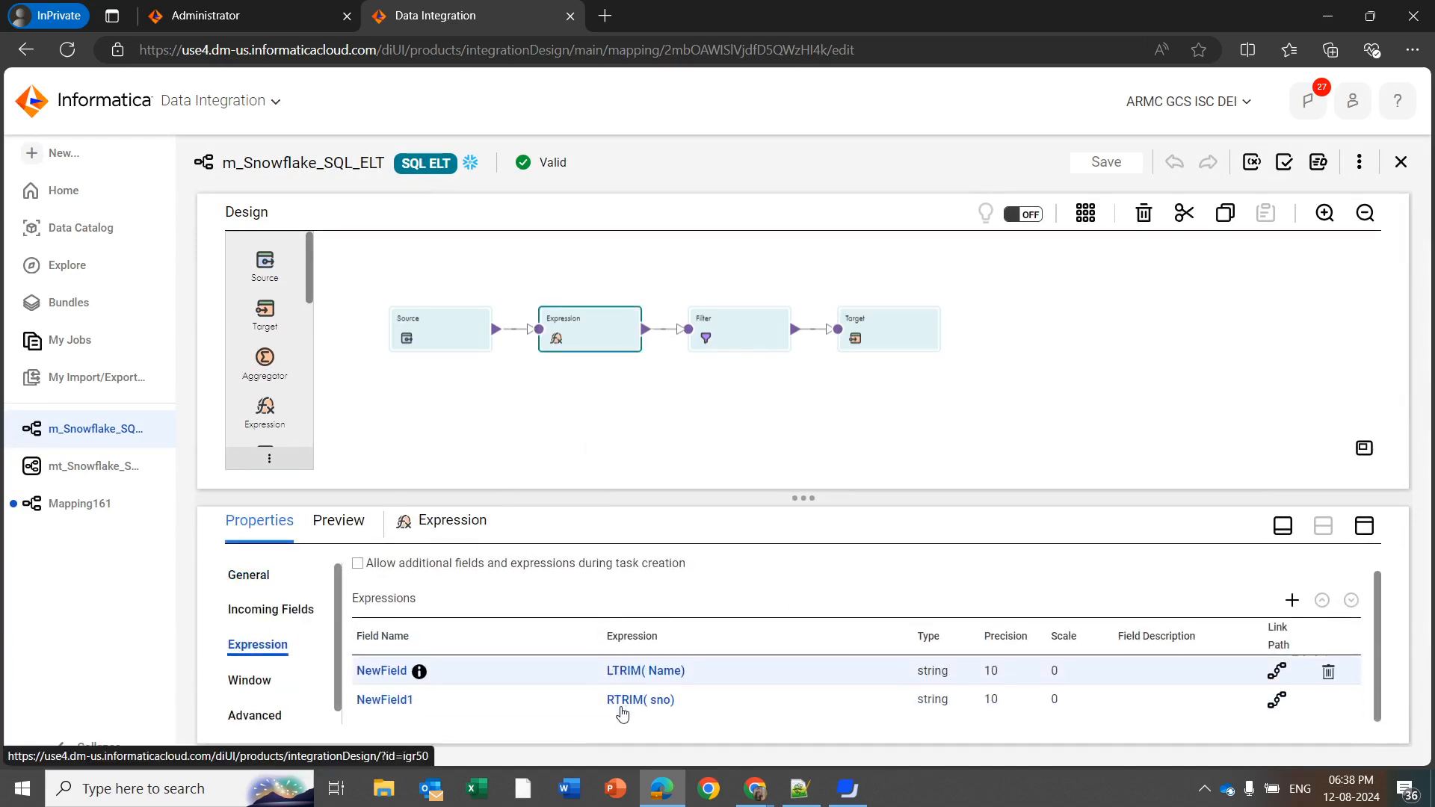
click(739, 345)
click(248, 647)
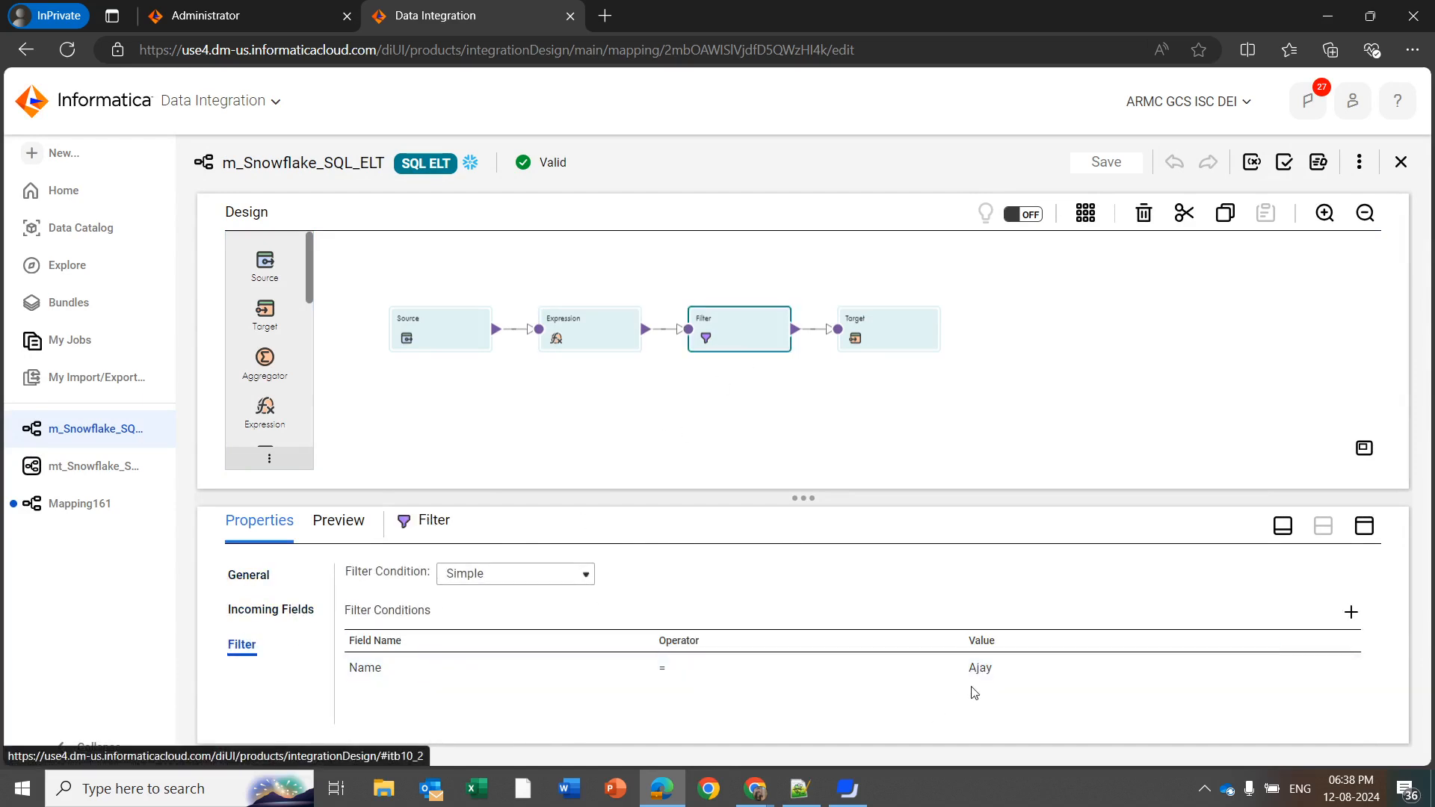
click(1164, 326)
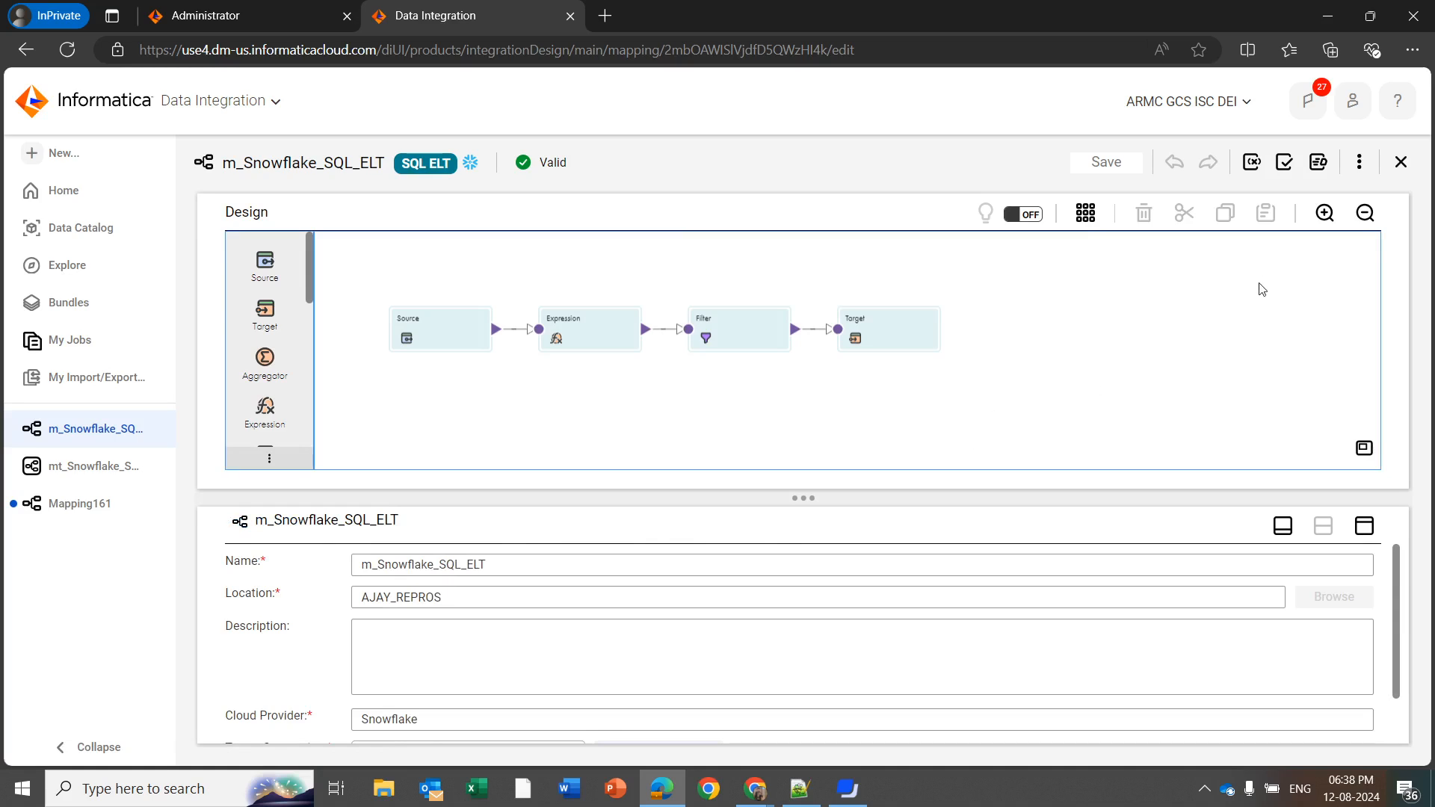
Generate the SQL ELT query preview for the m_Snowflake_SQL_ELT mapping
click(1324, 213)
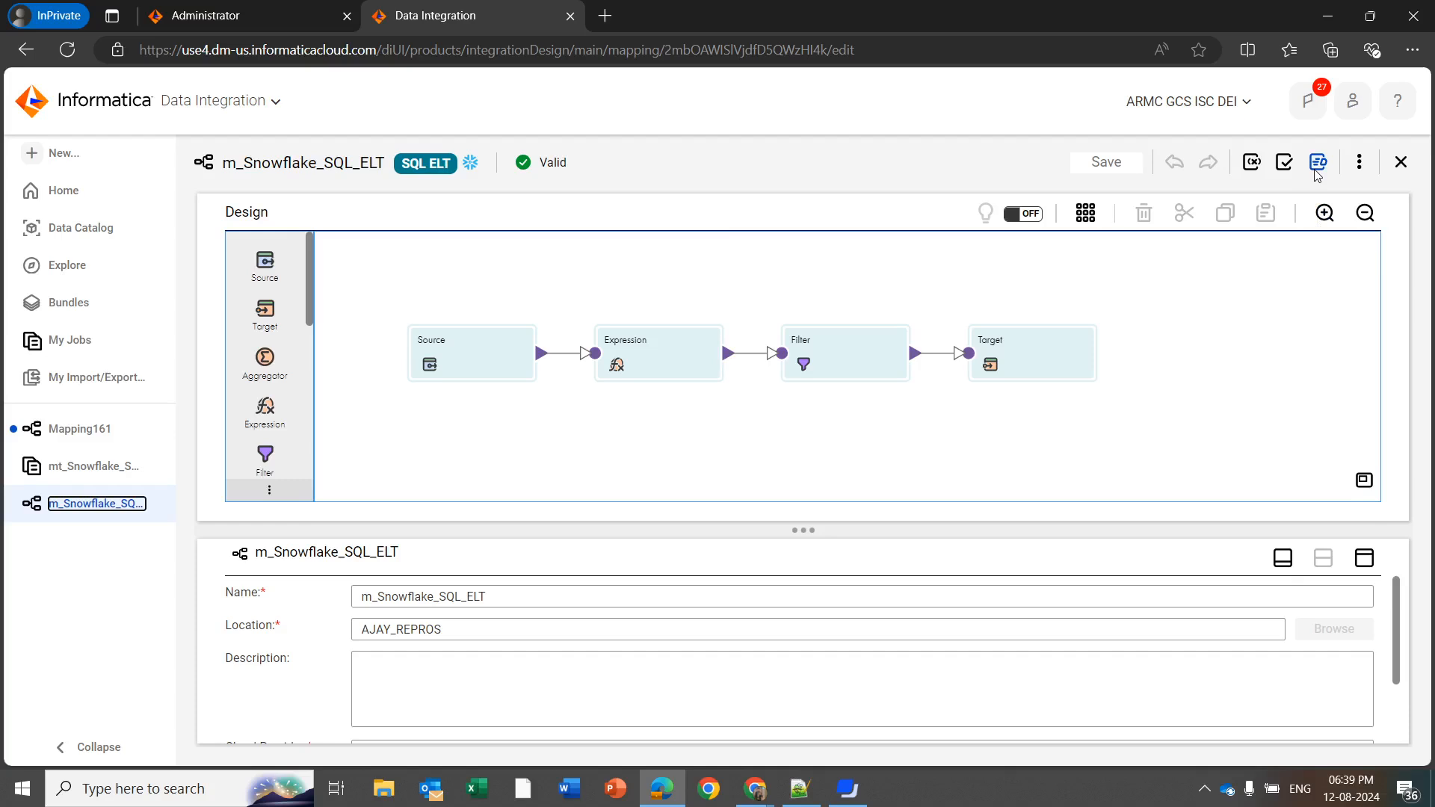
click(1316, 171)
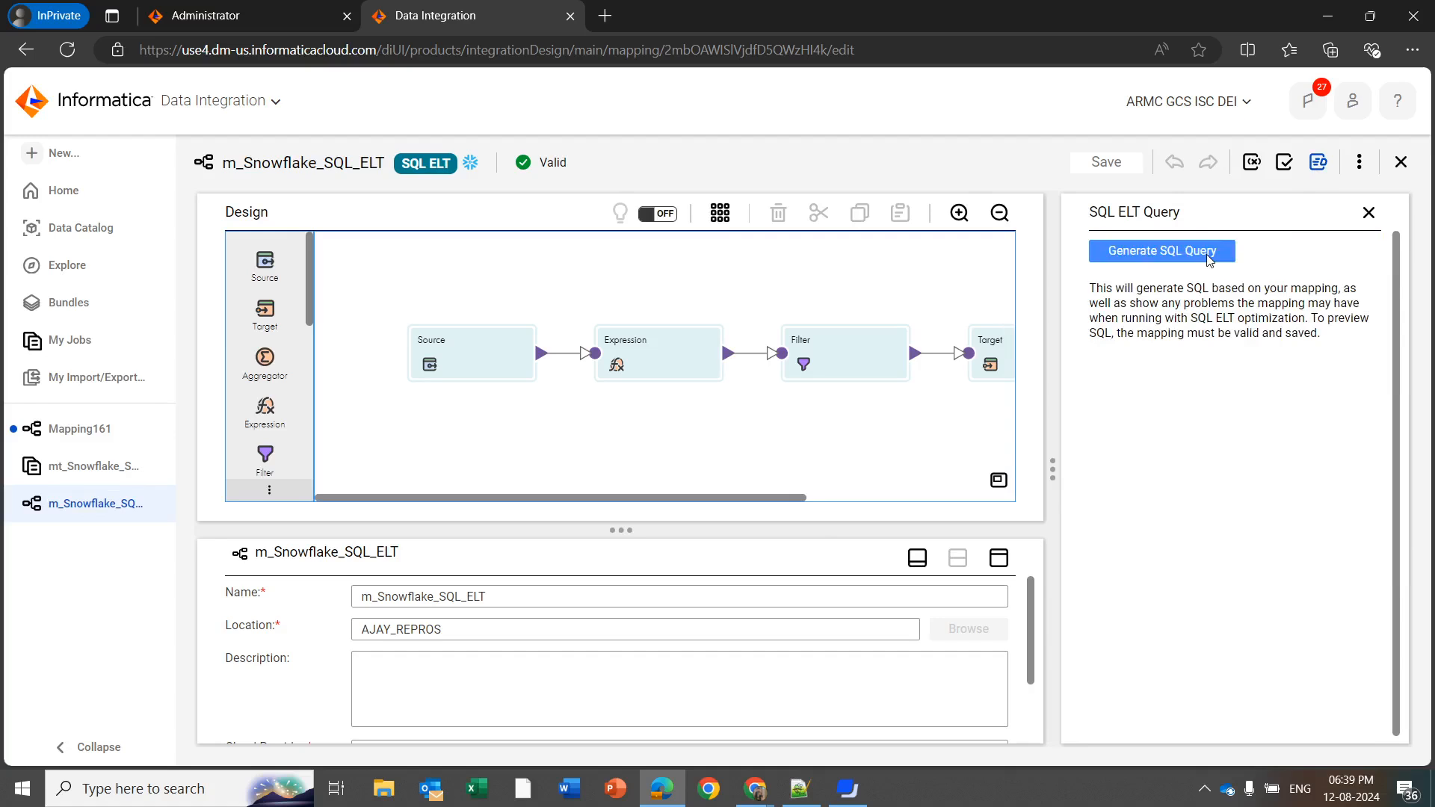
click(1209, 258)
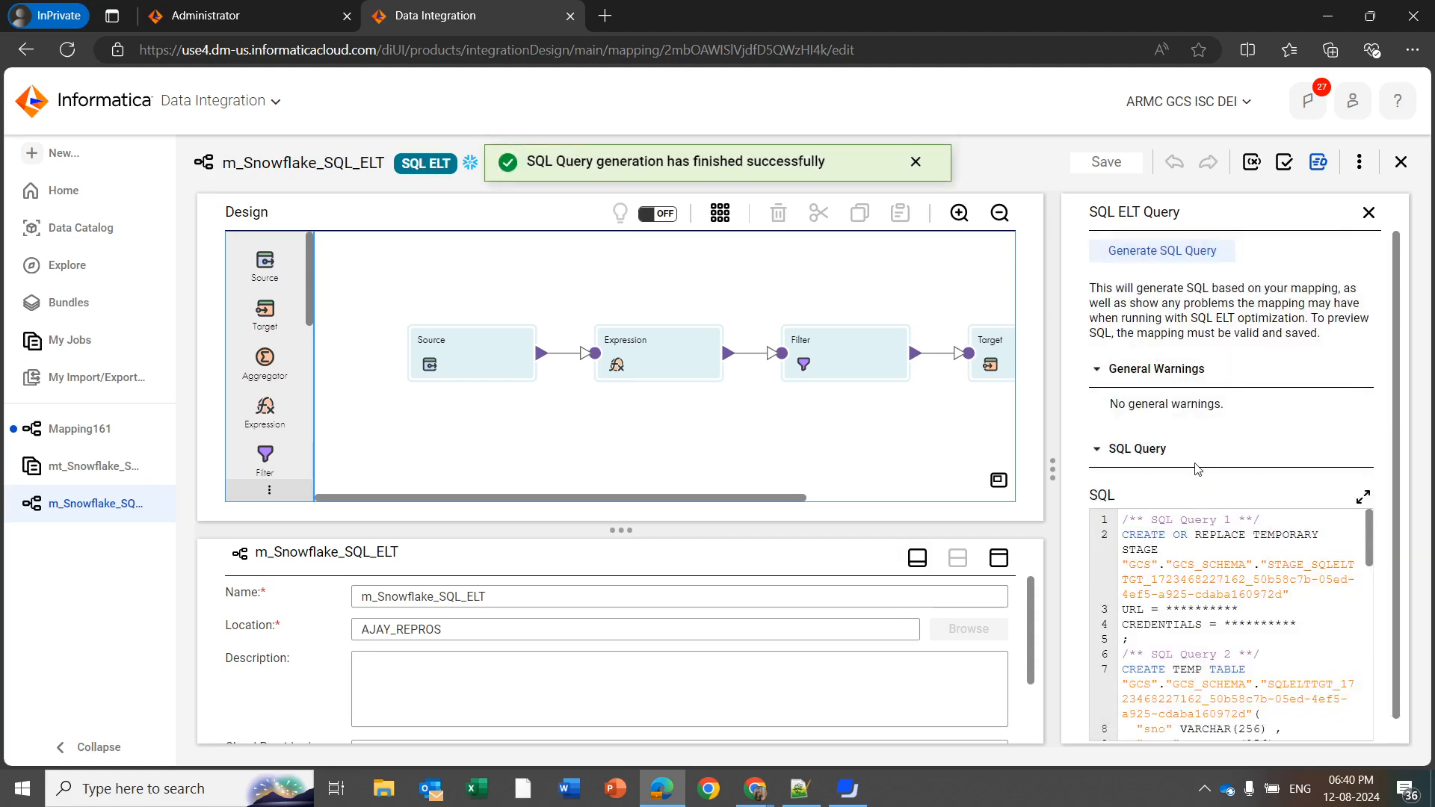
Expand the generated SQL query and examine the temporary stage, temp table, COPY INTO and INSERT INTO statements, then close the enlarged view
scroll(1203, 468, down, 1)
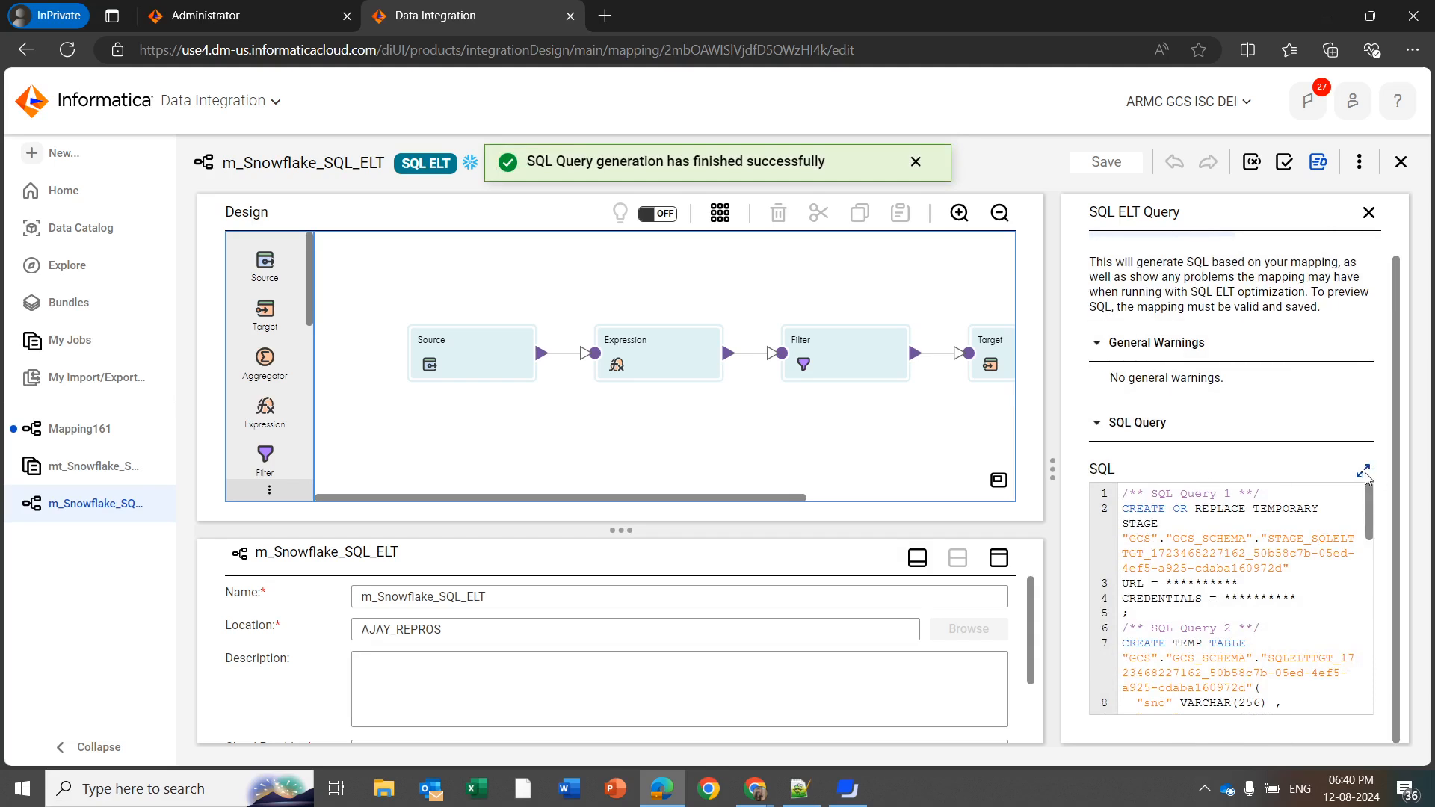
click(1362, 470)
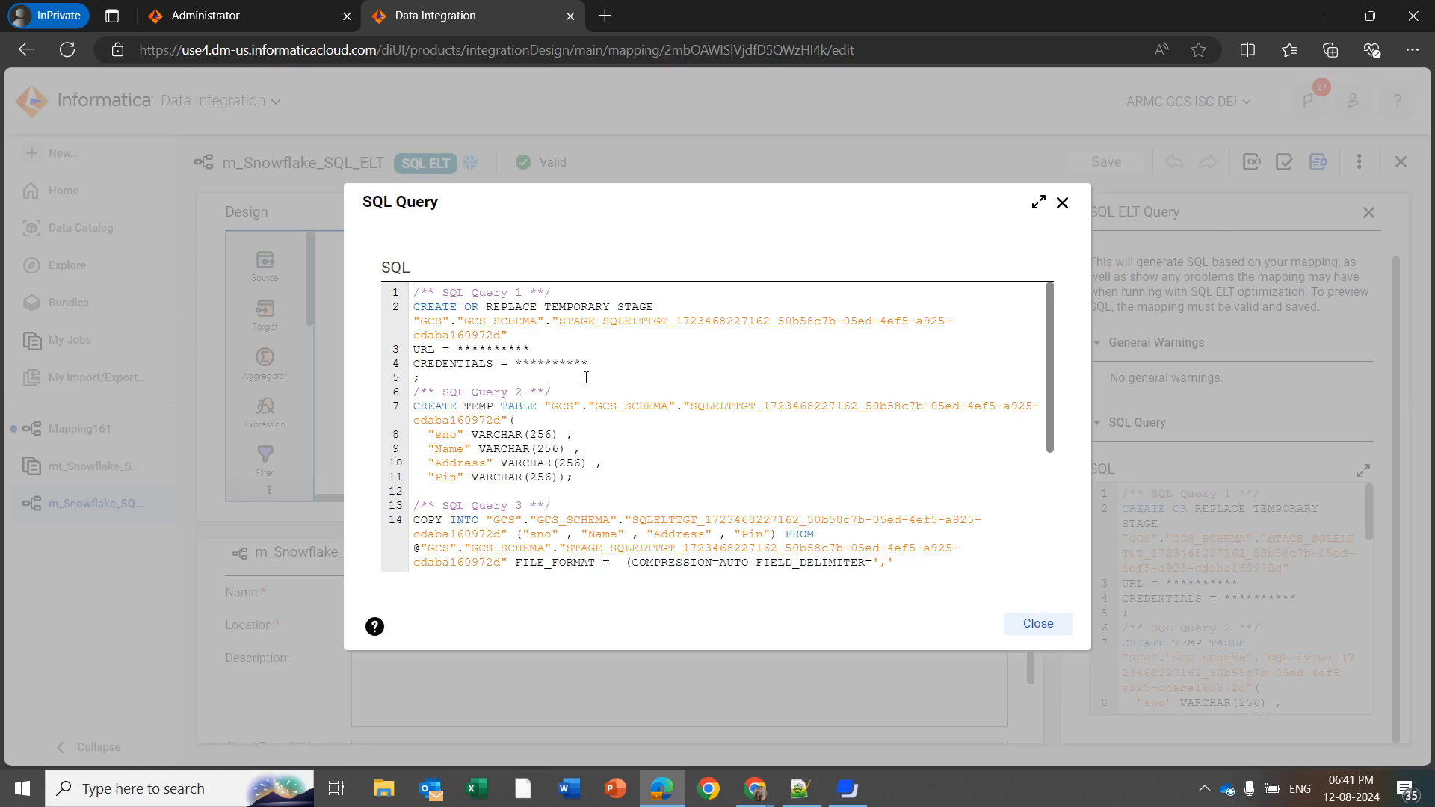
scroll(585, 377, down, 5)
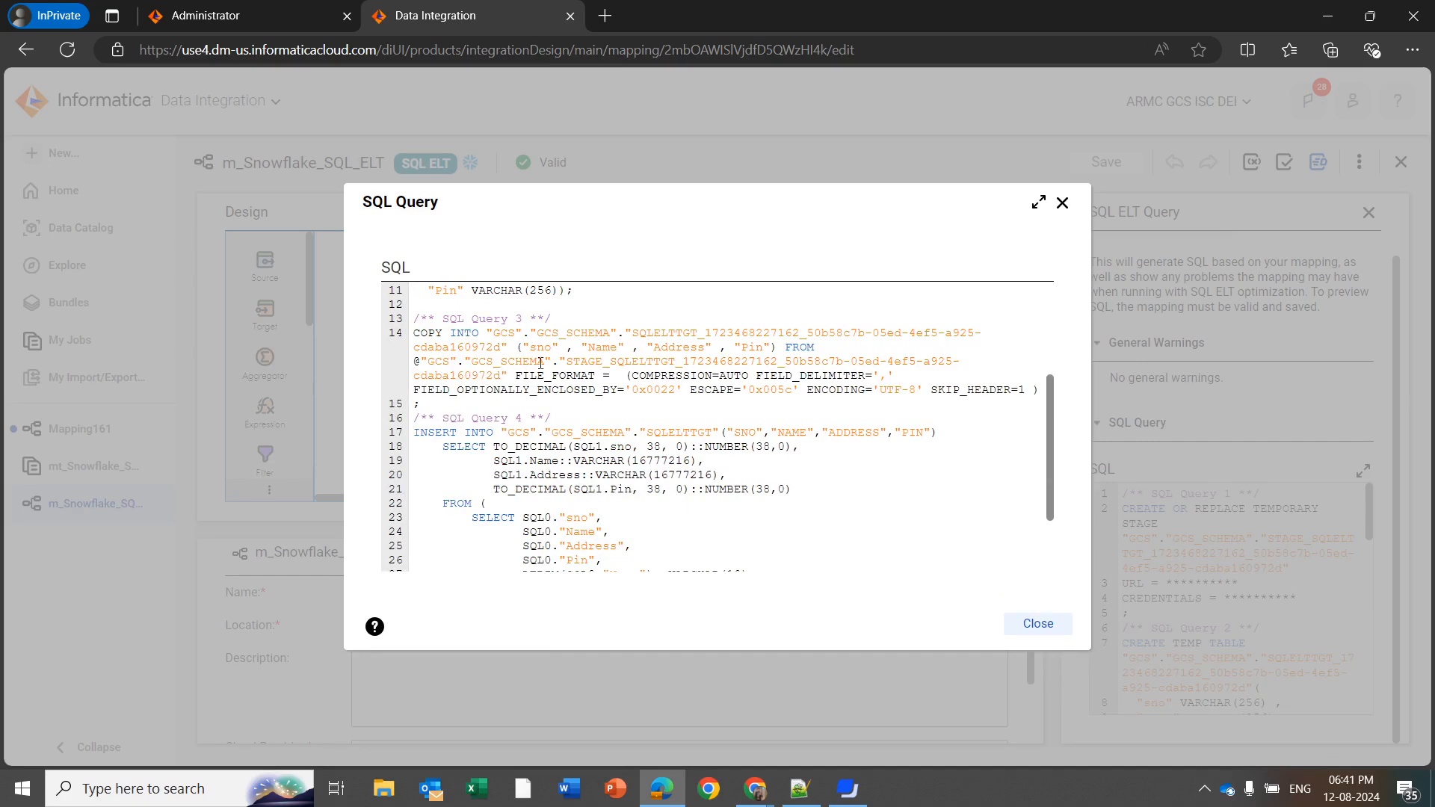
scroll(517, 371, down, 3)
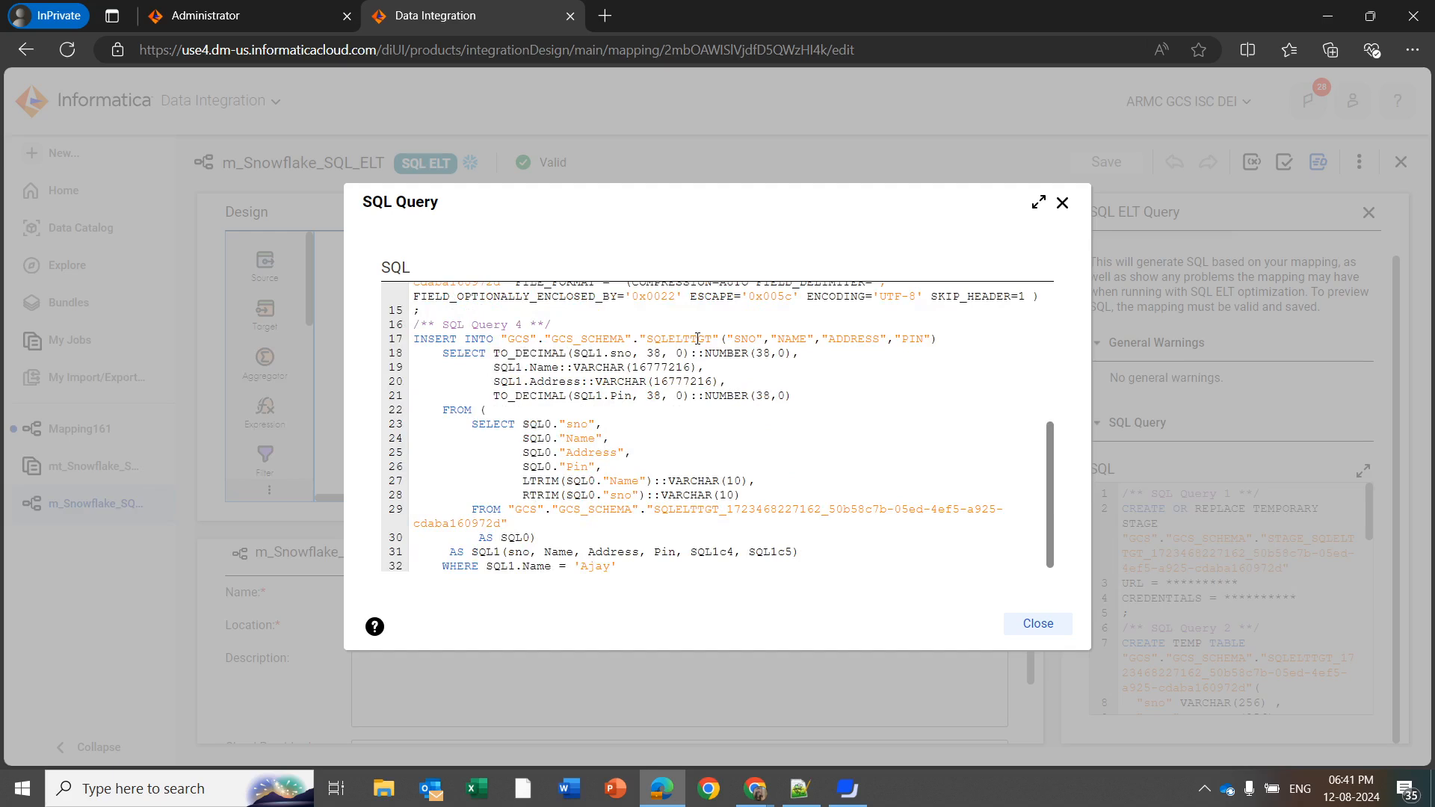
scroll(698, 341, up, 5)
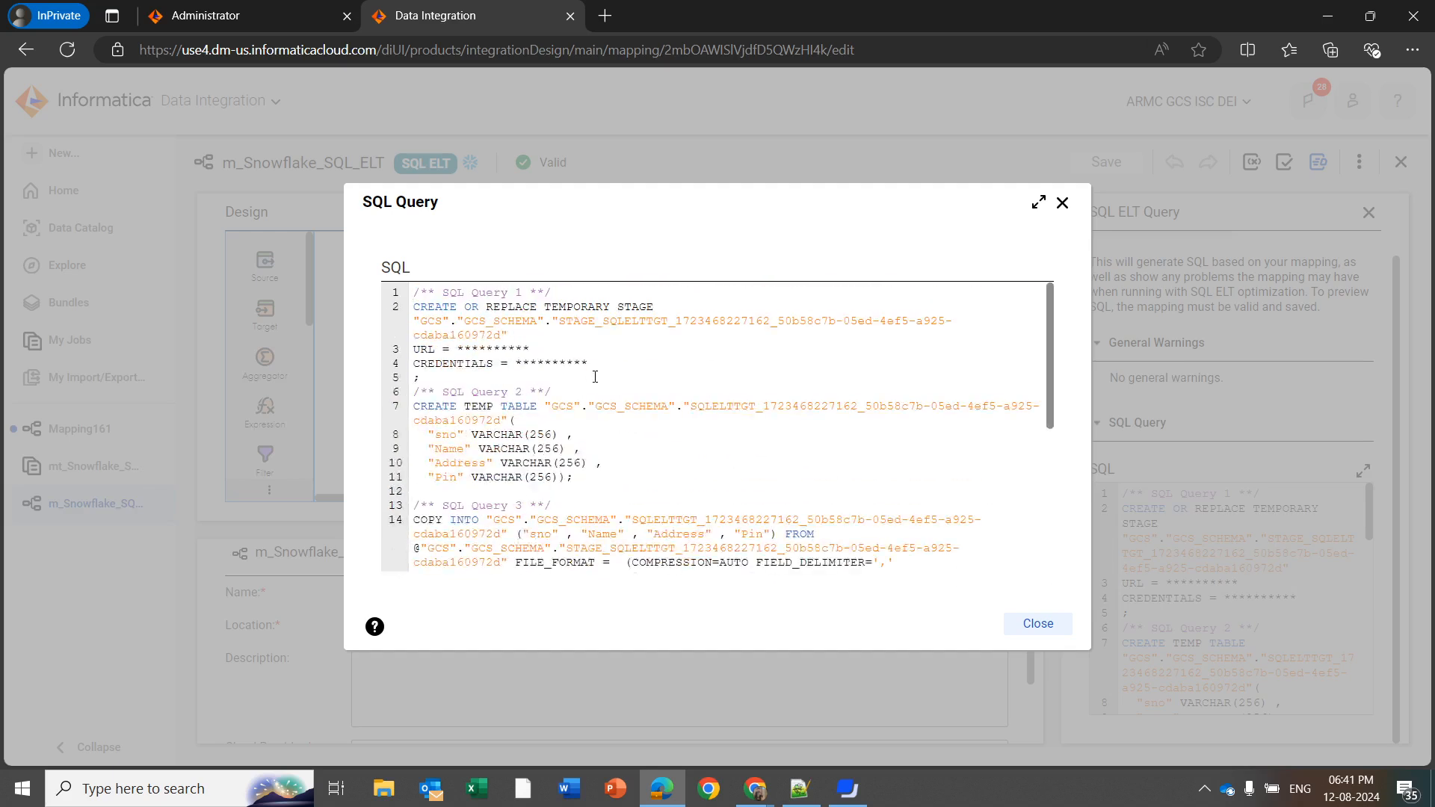
scroll(595, 377, down, 5)
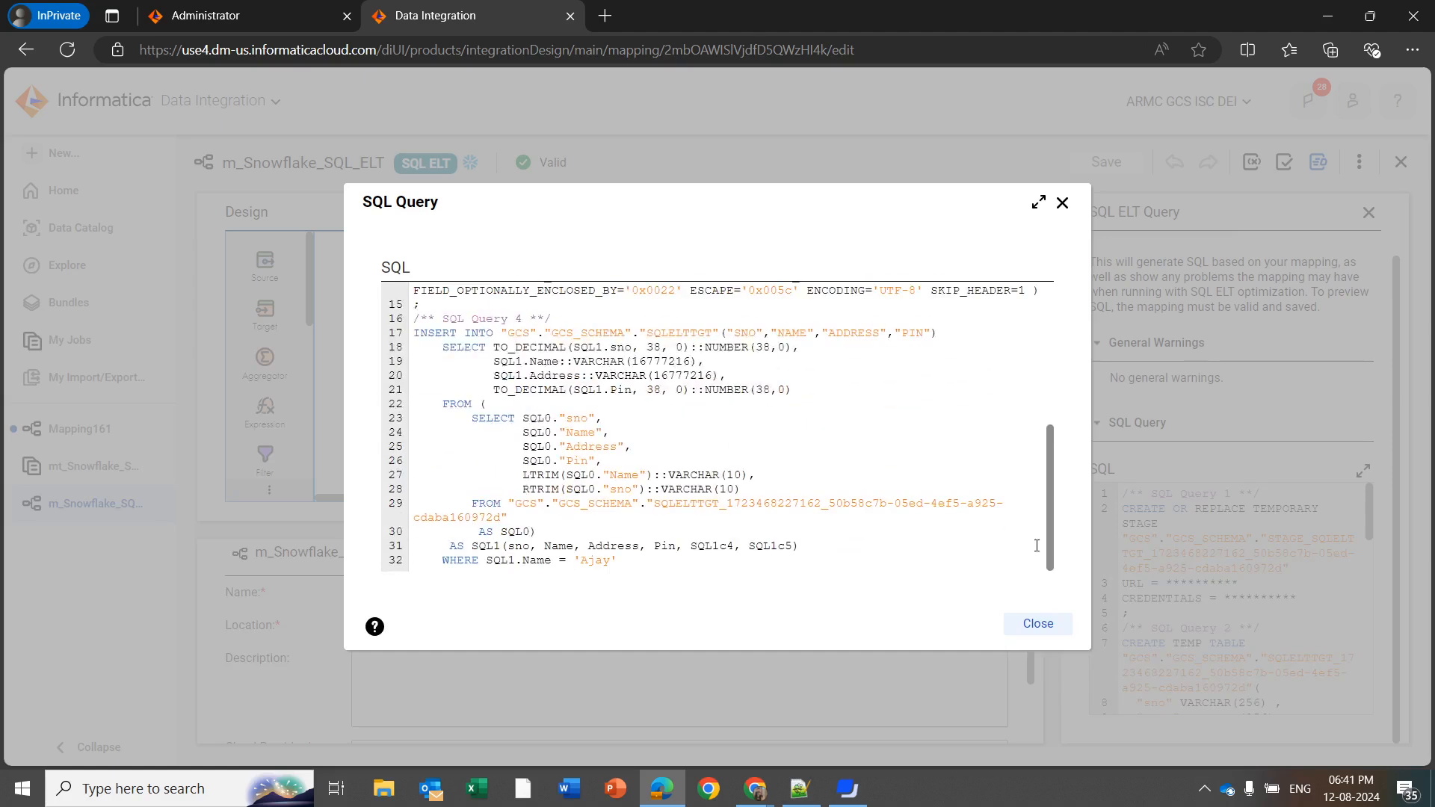
click(1038, 623)
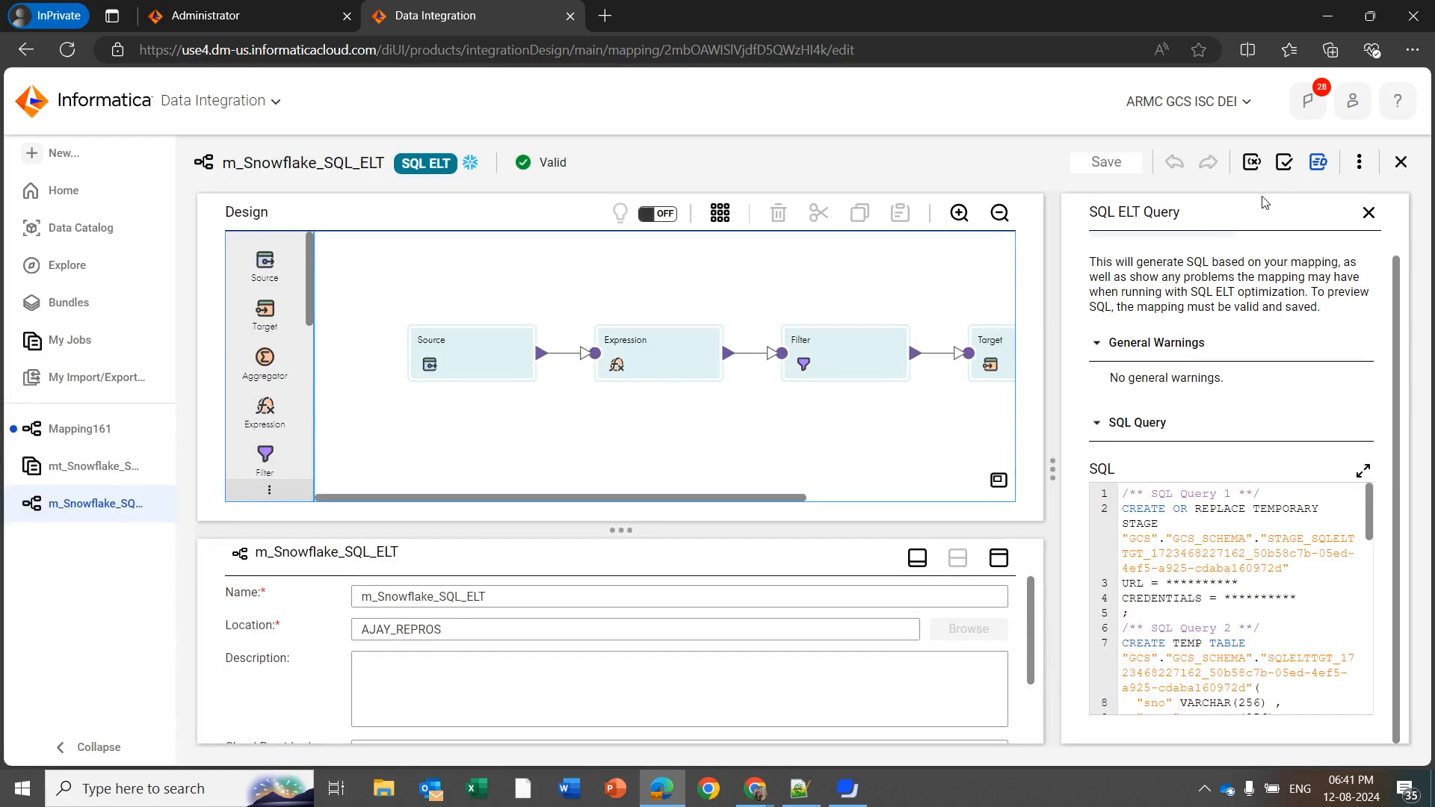
Start a new mapping task from the m_Snowflake_SQL_ELT mapping and review its general properties and mapping image
click(1359, 163)
click(1315, 196)
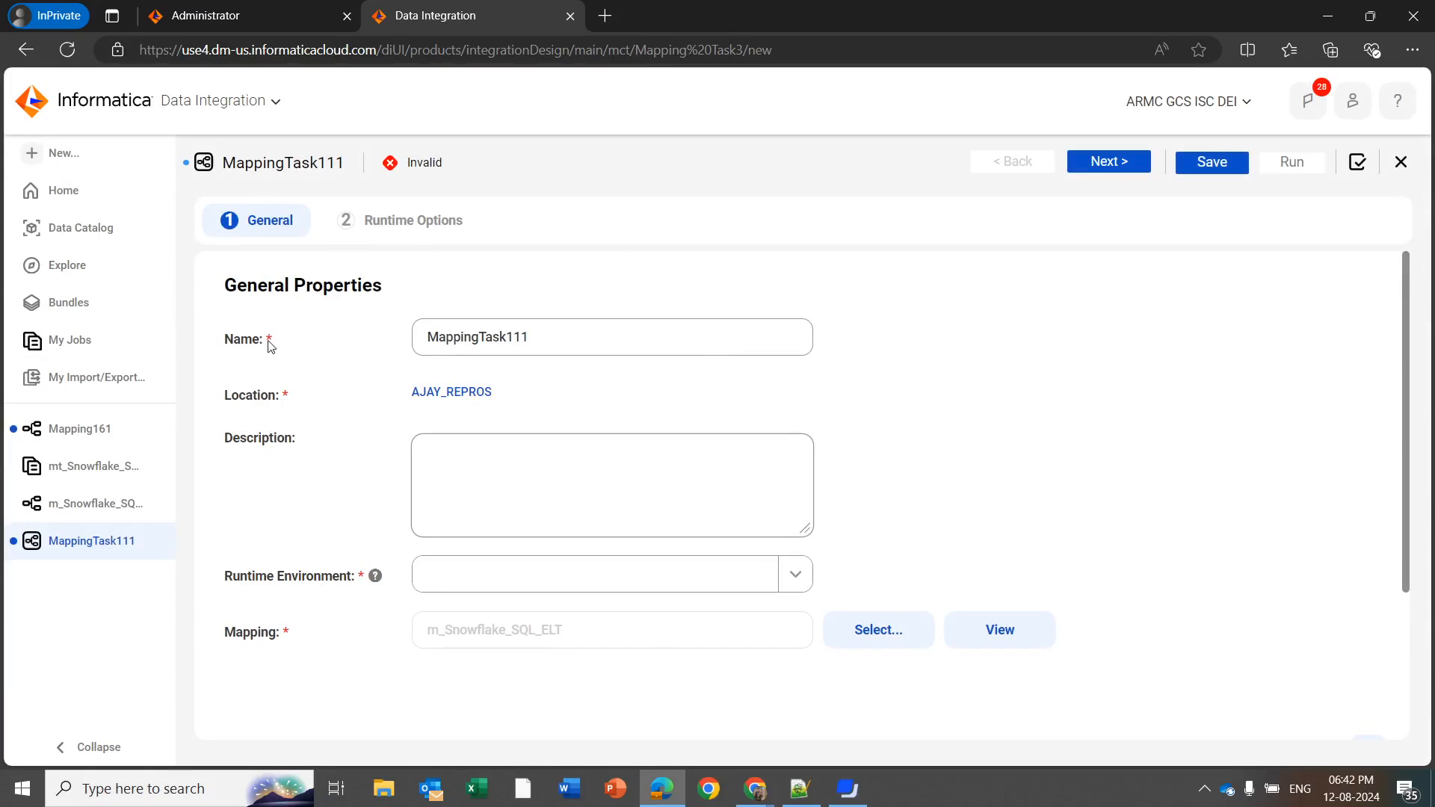
scroll(272, 345, down, 3)
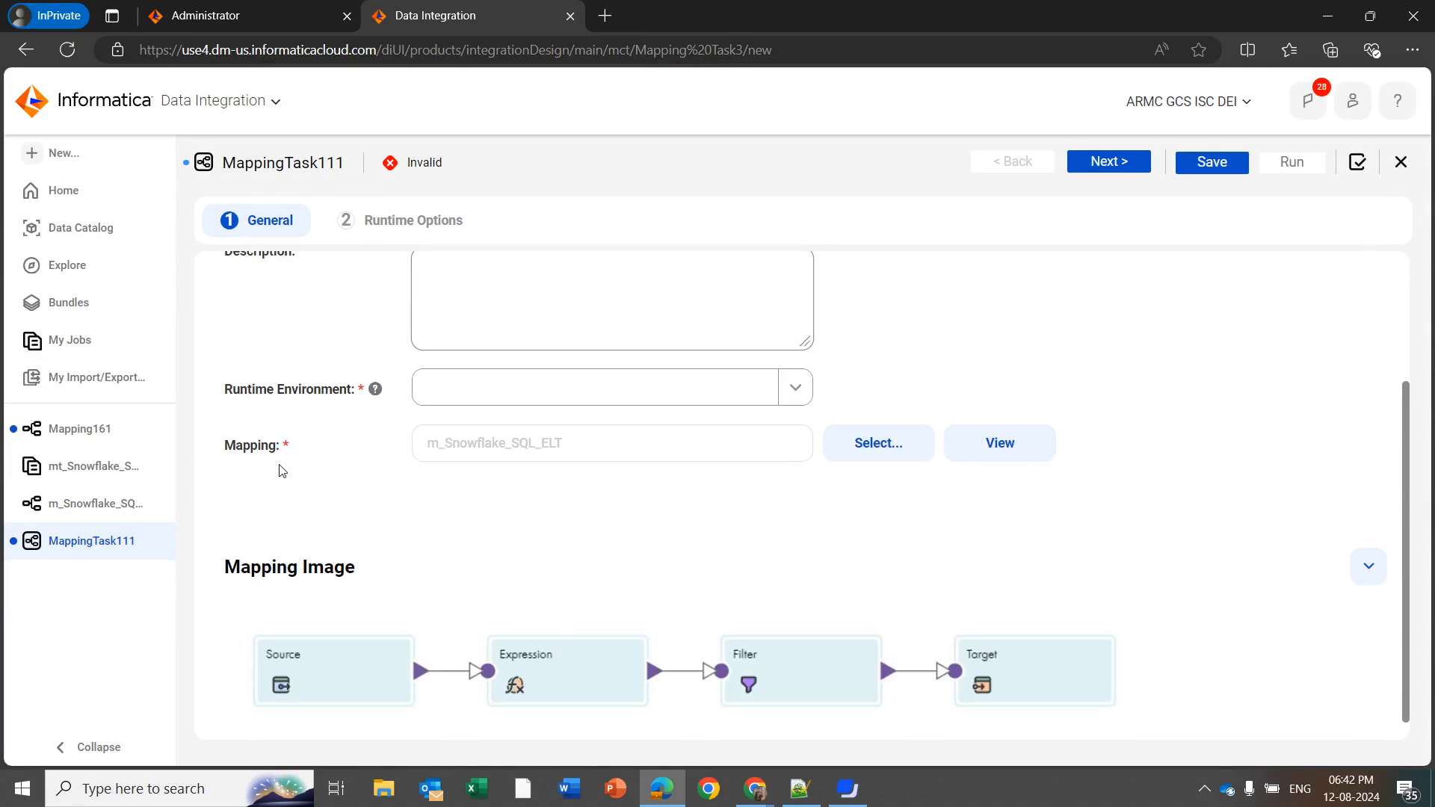
Open the existing mt_Snowflake_SQL_ELT mapping task and review its general properties, mapping image and runtime options
click(87, 479)
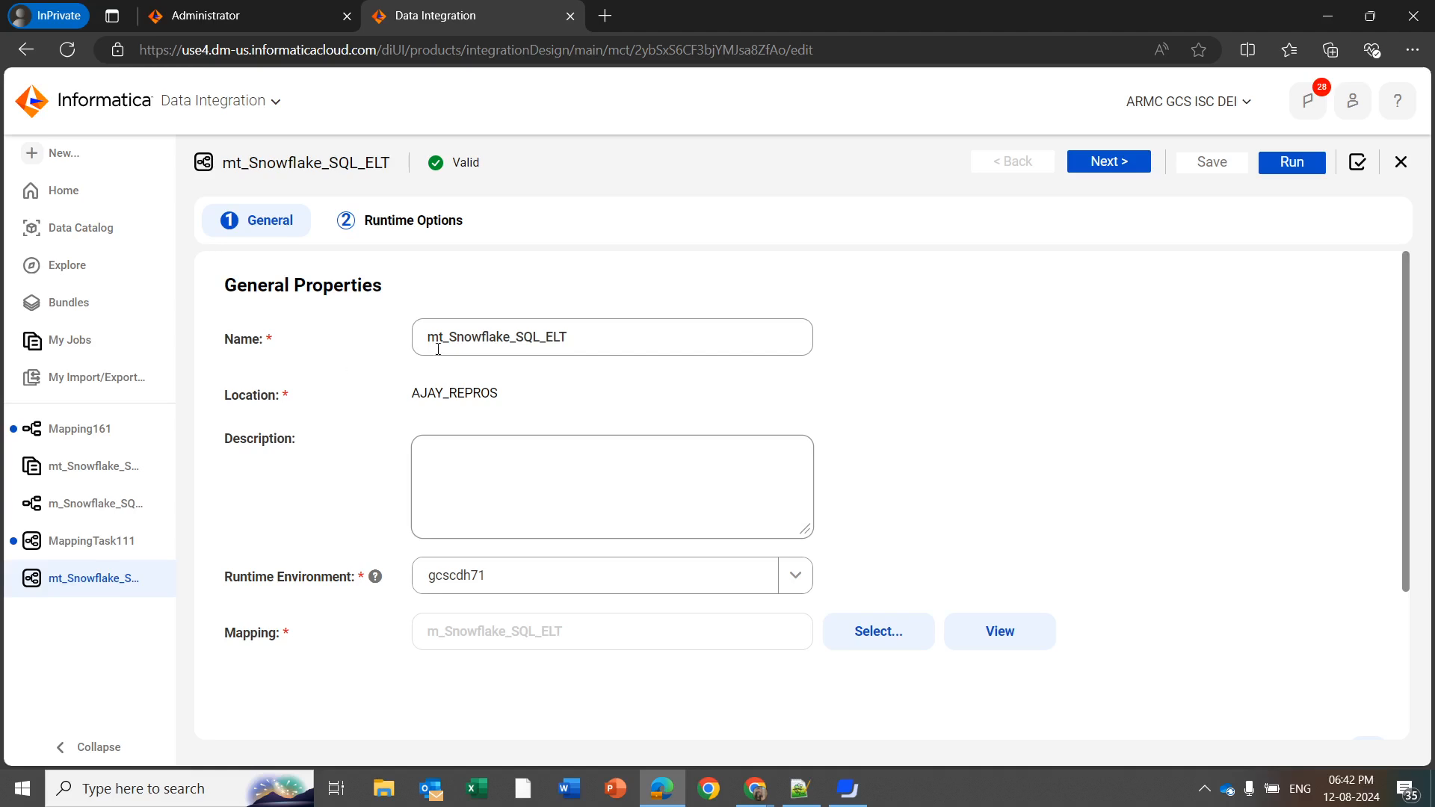
scroll(425, 354, down, 1)
scroll(425, 354, down, 2)
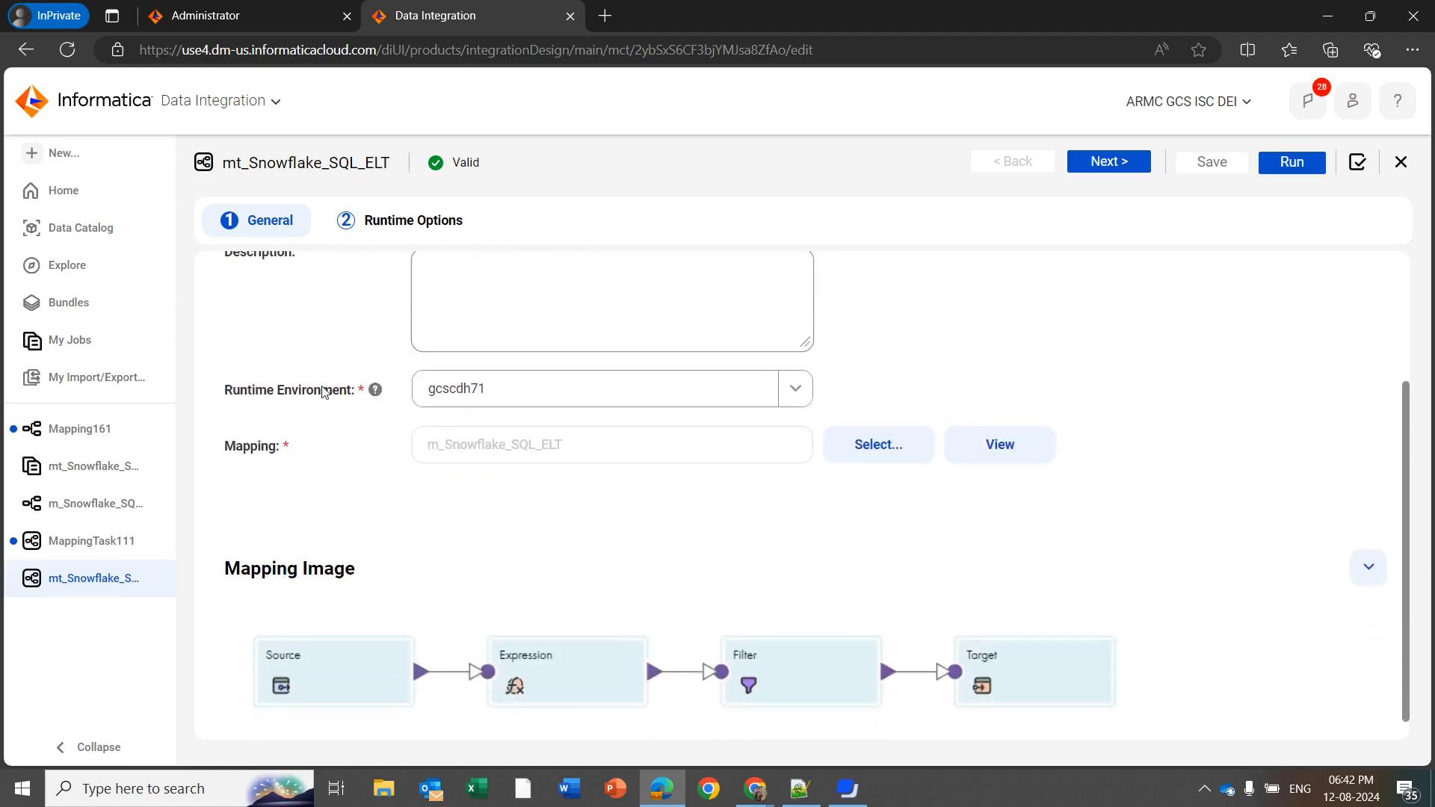
scroll(425, 538, down, 1)
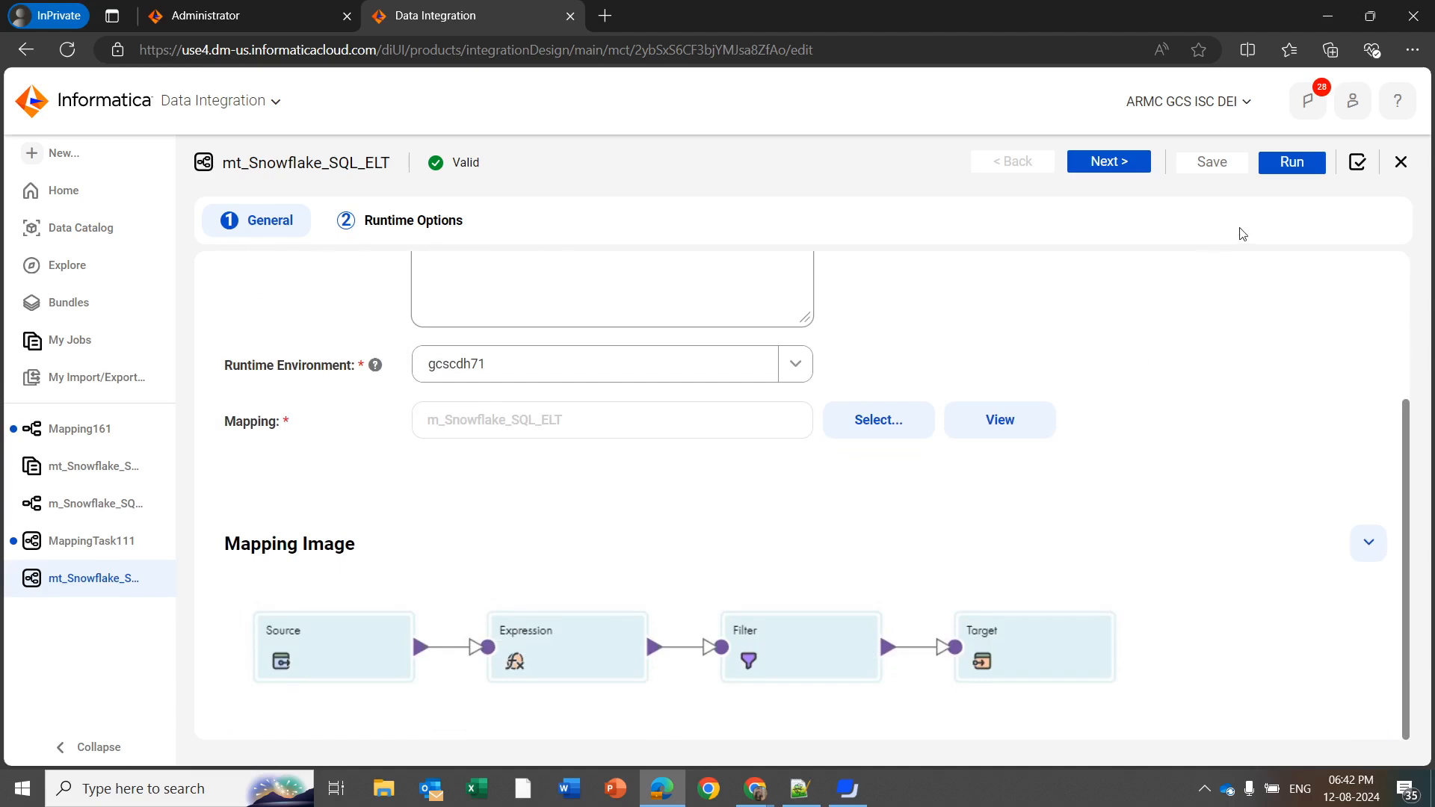
scroll(895, 297, up, 2)
click(1109, 161)
click(1285, 171)
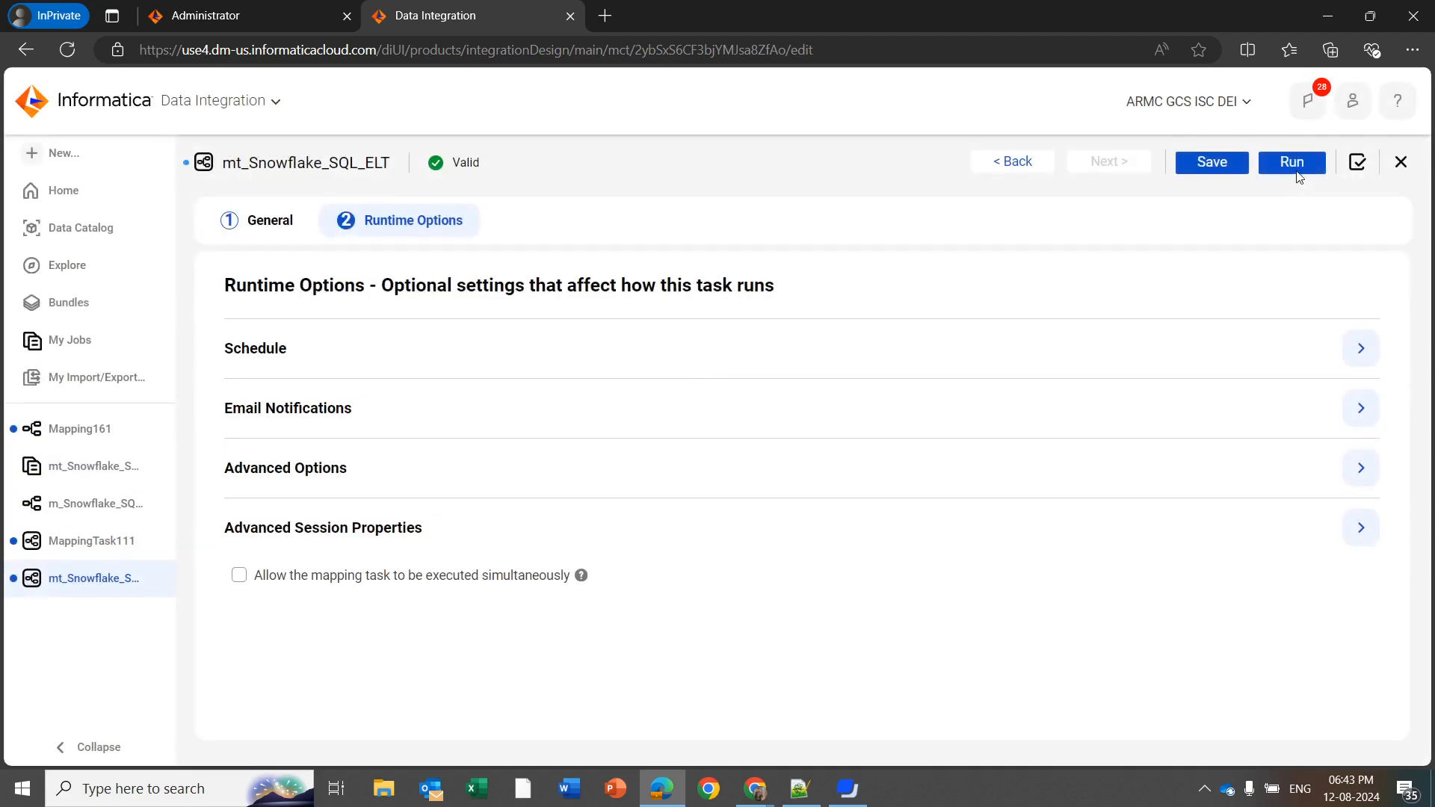
Open the details of the mt_Snowflake_SQL_ELT-1 job in the job list and download its session log
click(118, 356)
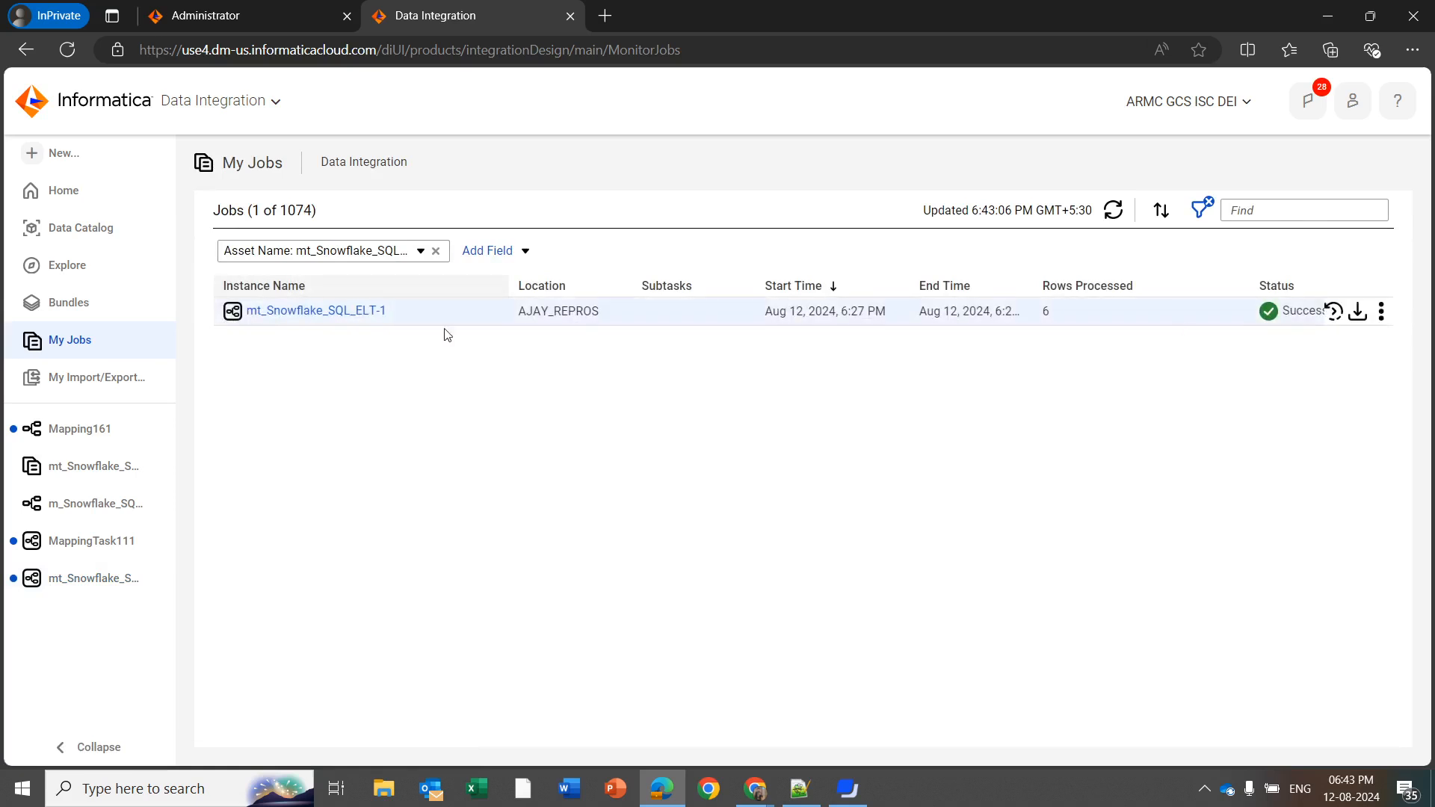
click(364, 320)
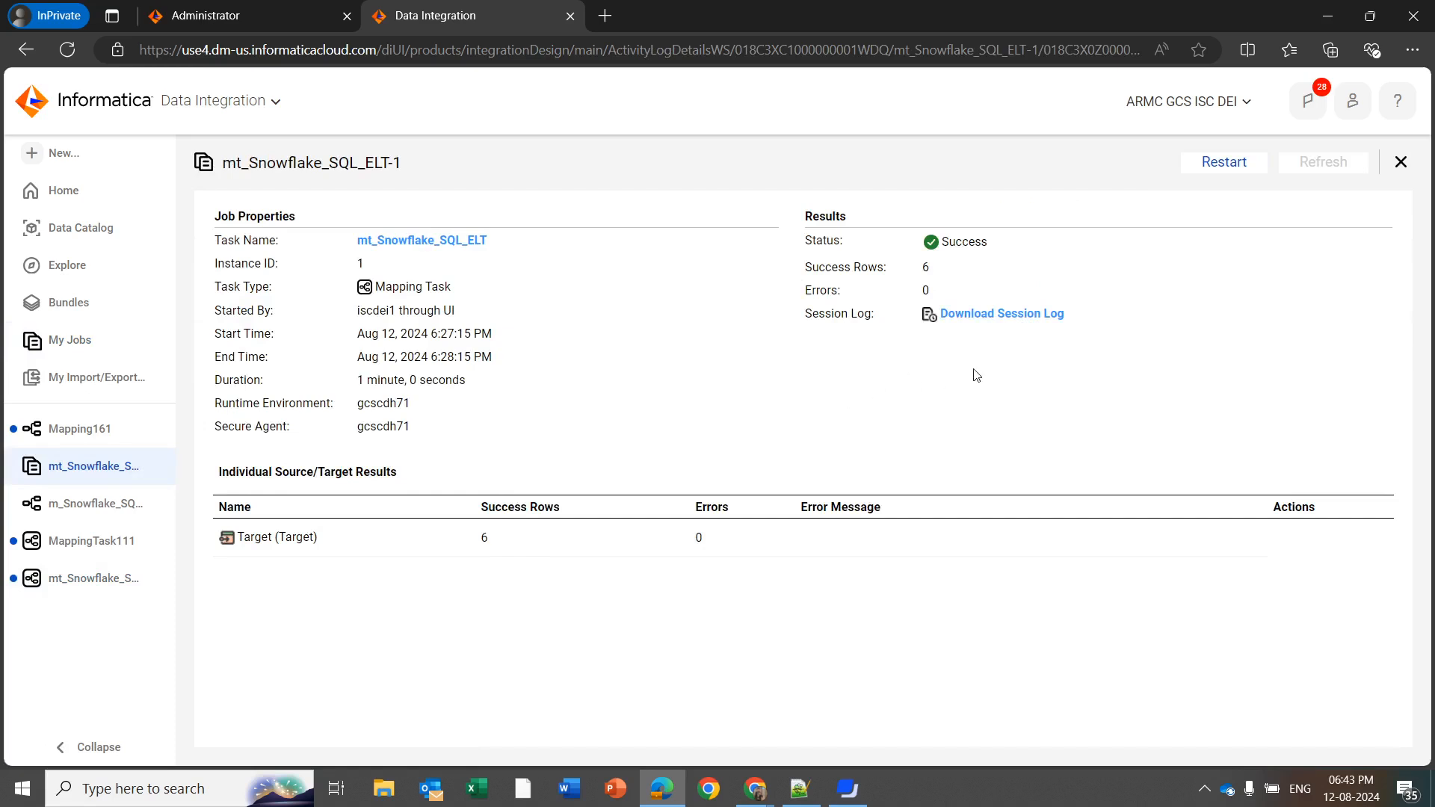
click(981, 318)
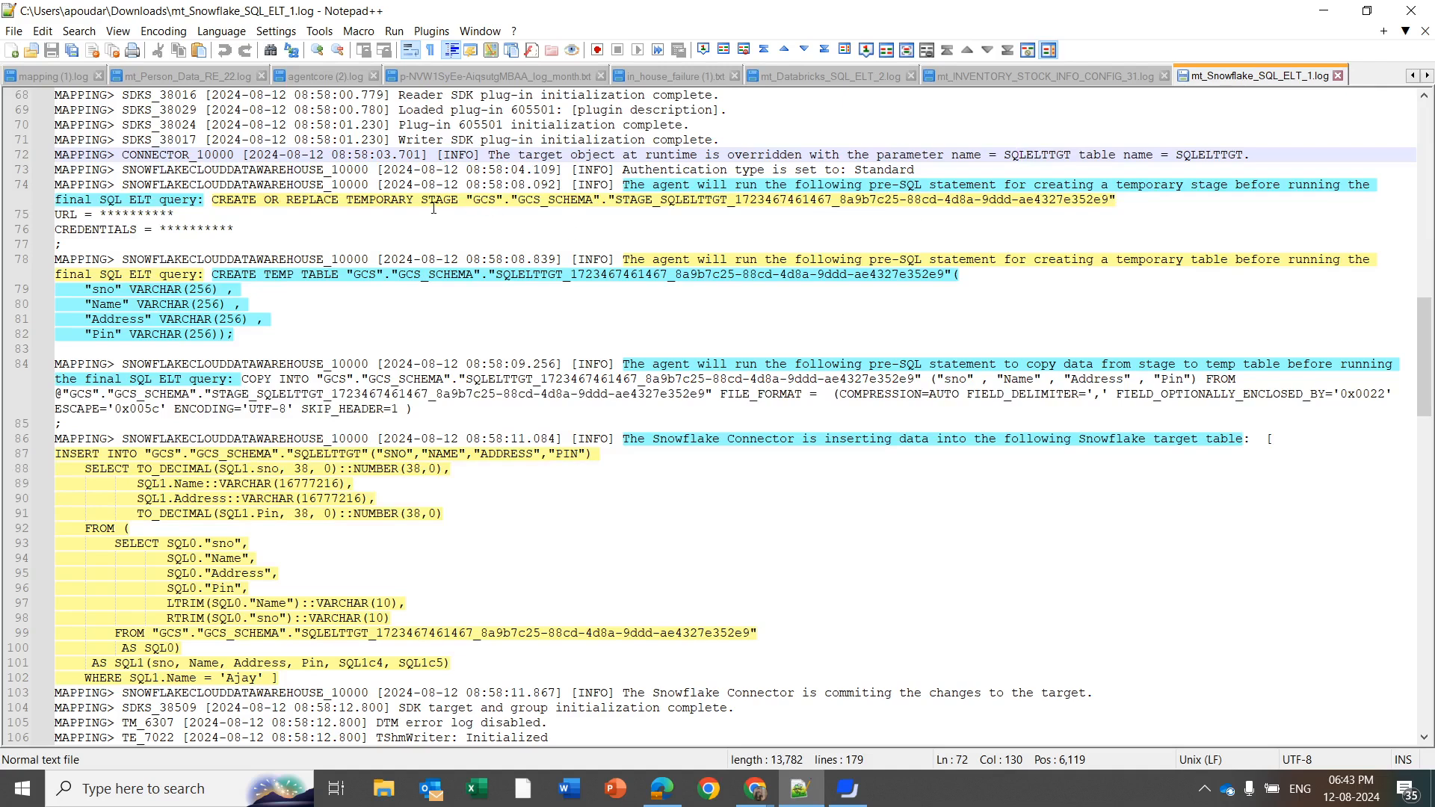
Examine the mt_Snowflake_SQL_ELT_1.log file in Notepad++, checking the pre-SQL statements and the LTRIM, RTRIM and Name filter parts of the INSERT query
scroll(893, 305, down, 1)
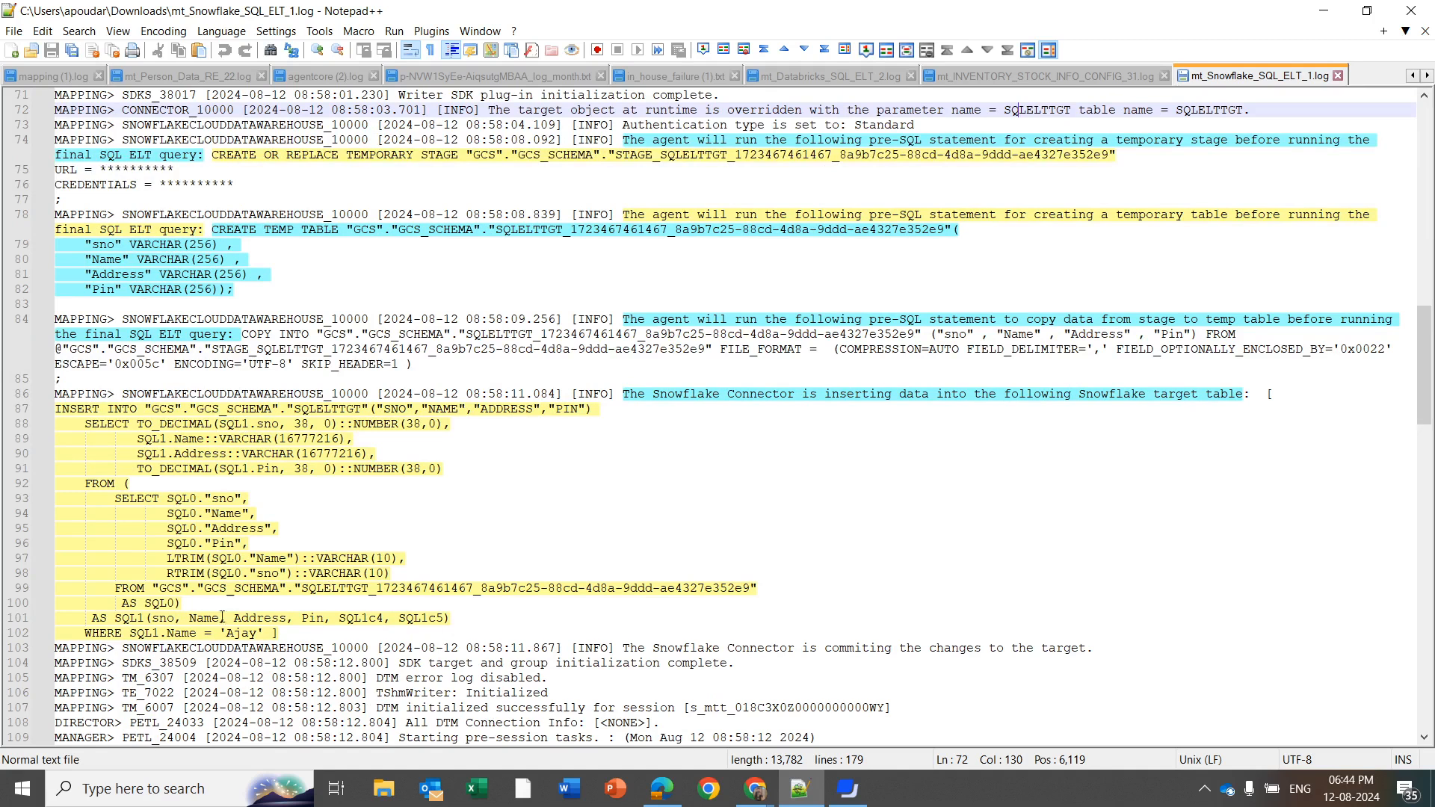
double_click(185, 559)
double_click(187, 573)
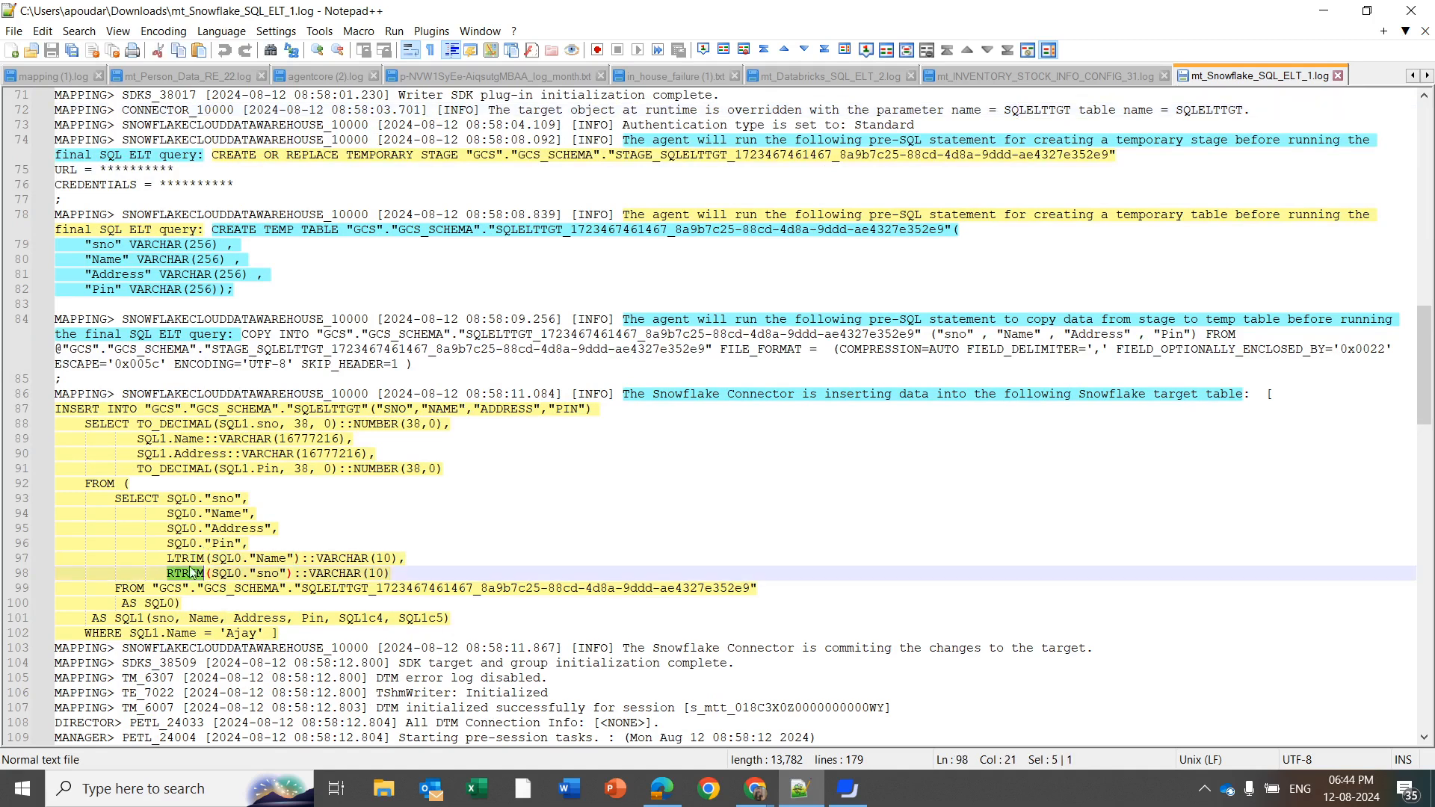
double_click(171, 632)
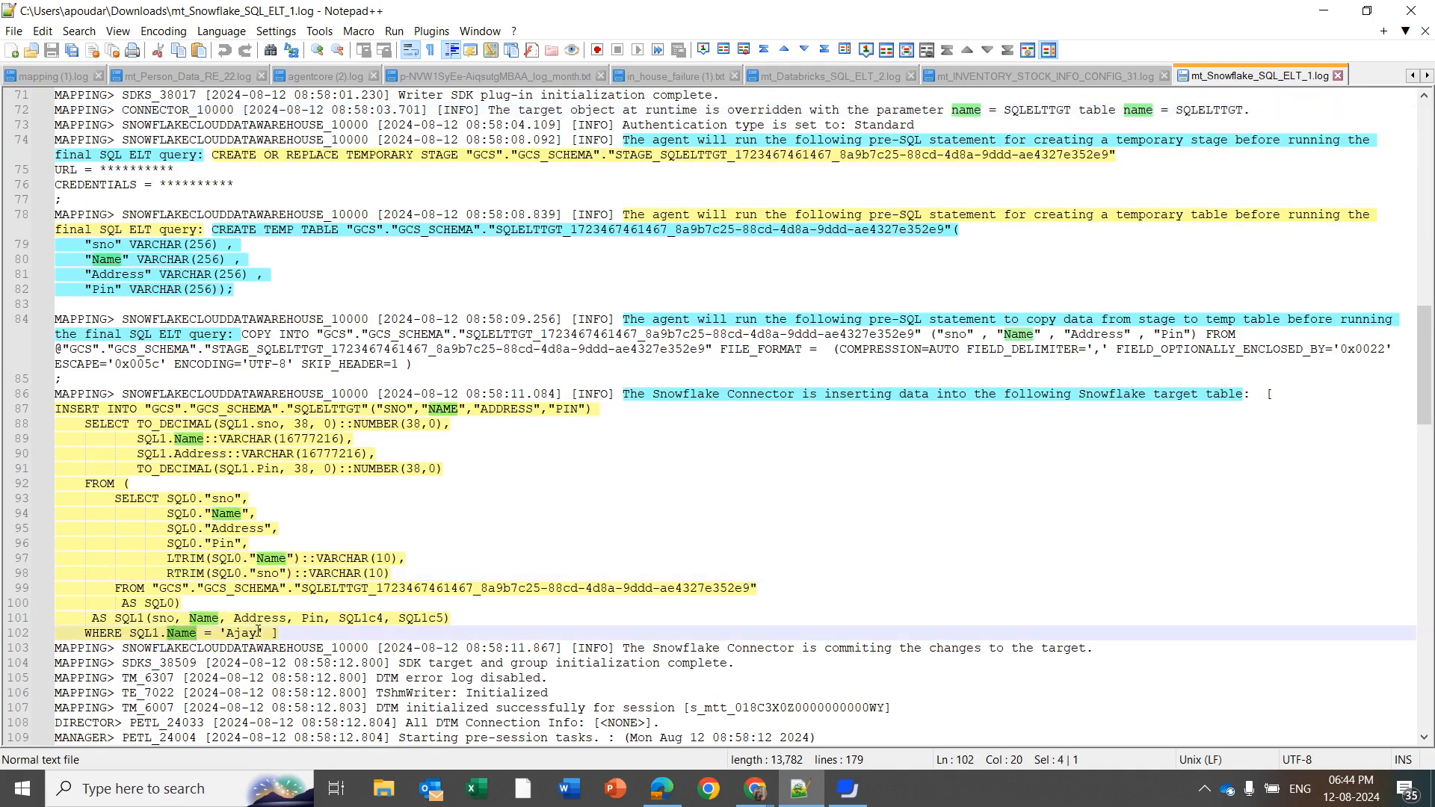